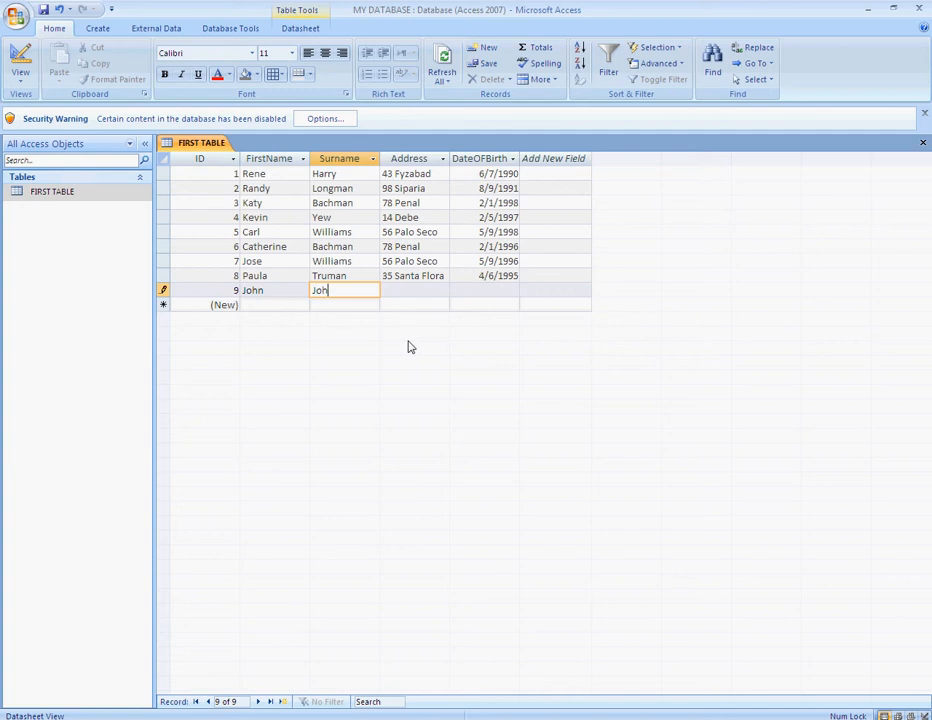
# Step: Complete the ninth record of FIRST TABLE with the person's surname, address and date of birth, and close the table
pyautogui.write('son')
pyautogui.press('Tab')
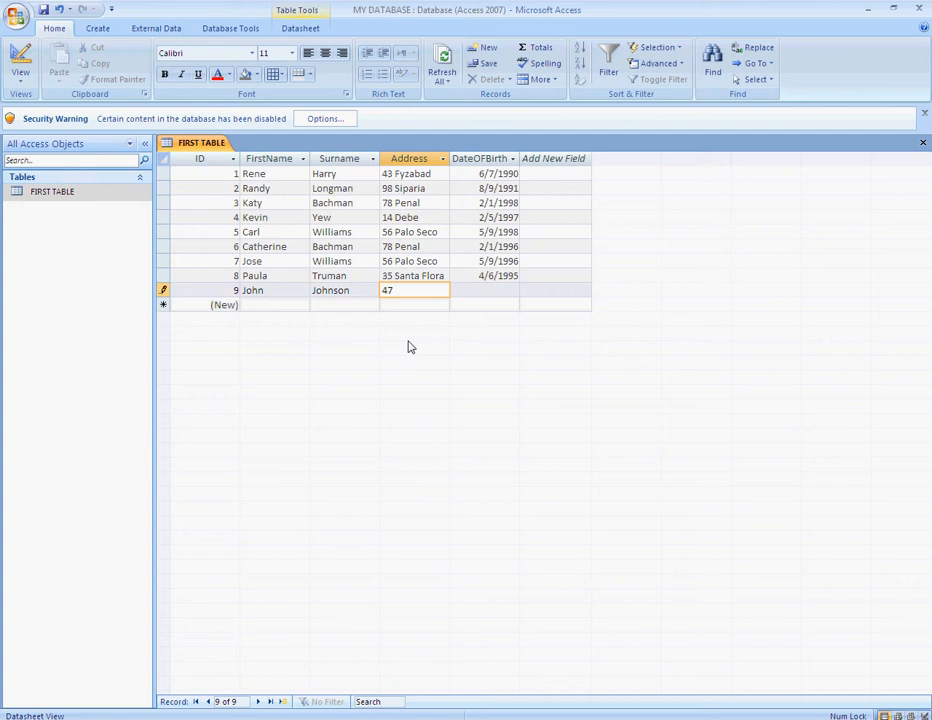
pyautogui.press('Tab')
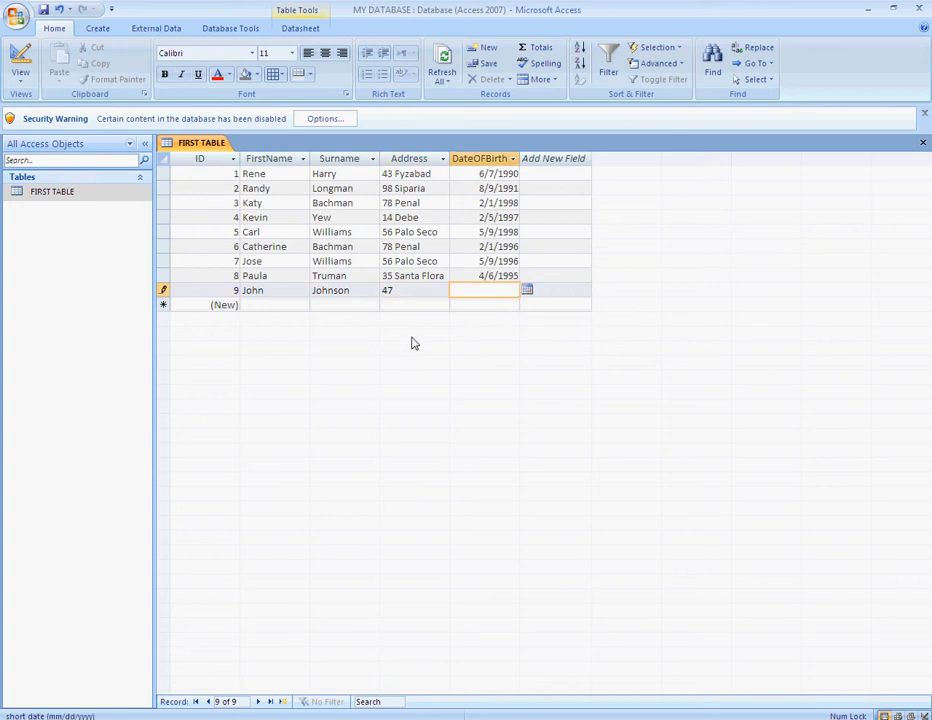
pyautogui.click(422, 289)
pyautogui.write('Sou')
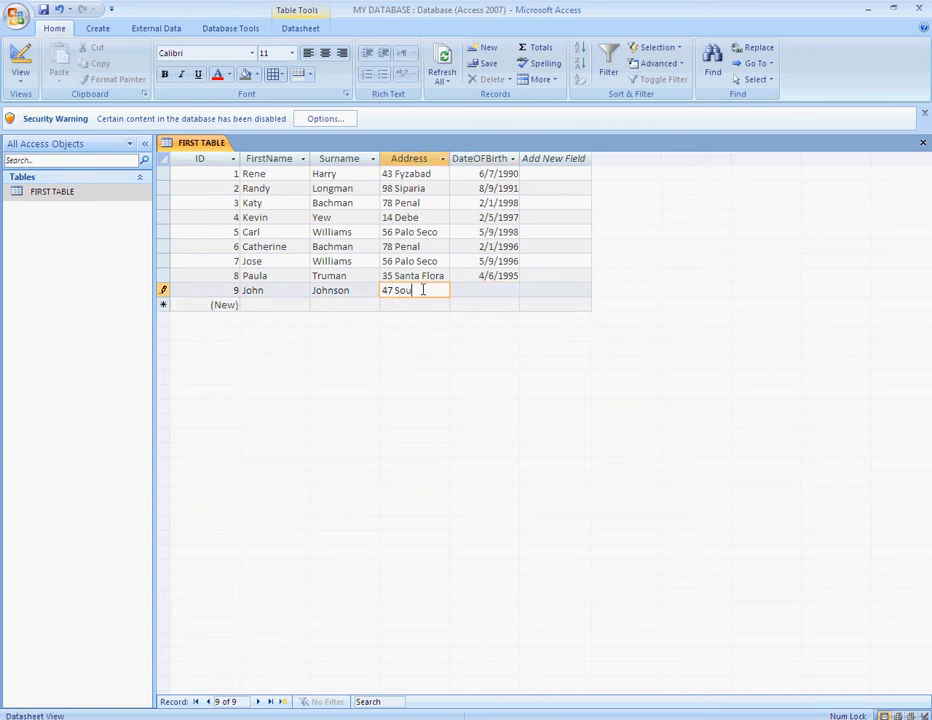
pyautogui.write('th Oropouche')
pyautogui.press('Tab')
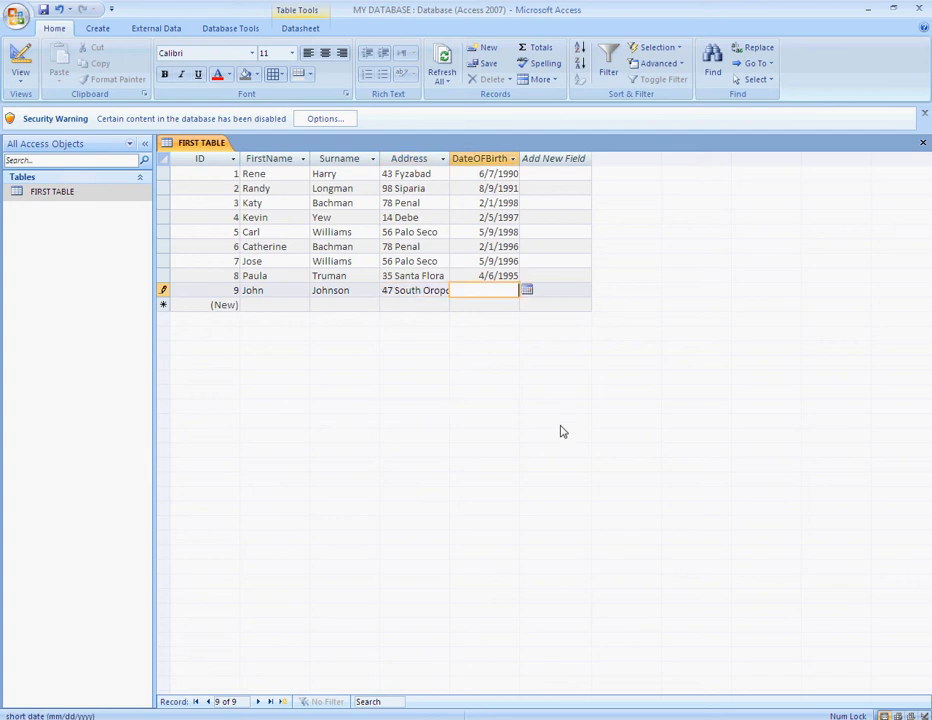
pyautogui.write('4/7/1995')
pyautogui.click(922, 145)
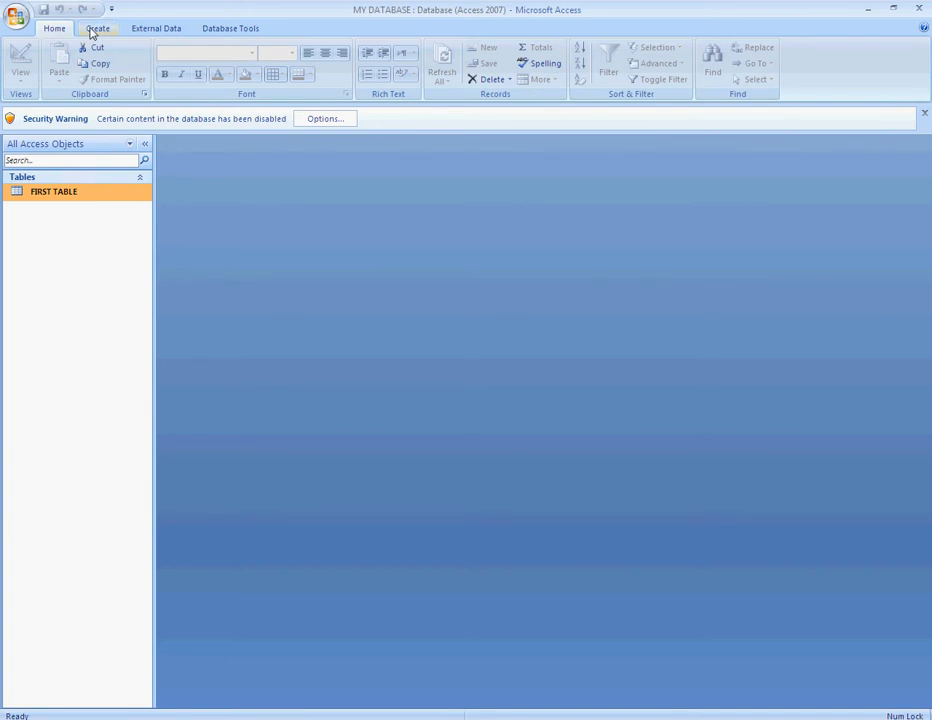
# Step: Start the Form Wizard and choose Table: FIRST TABLE as the source of the form's fields
pyautogui.click(93, 30)
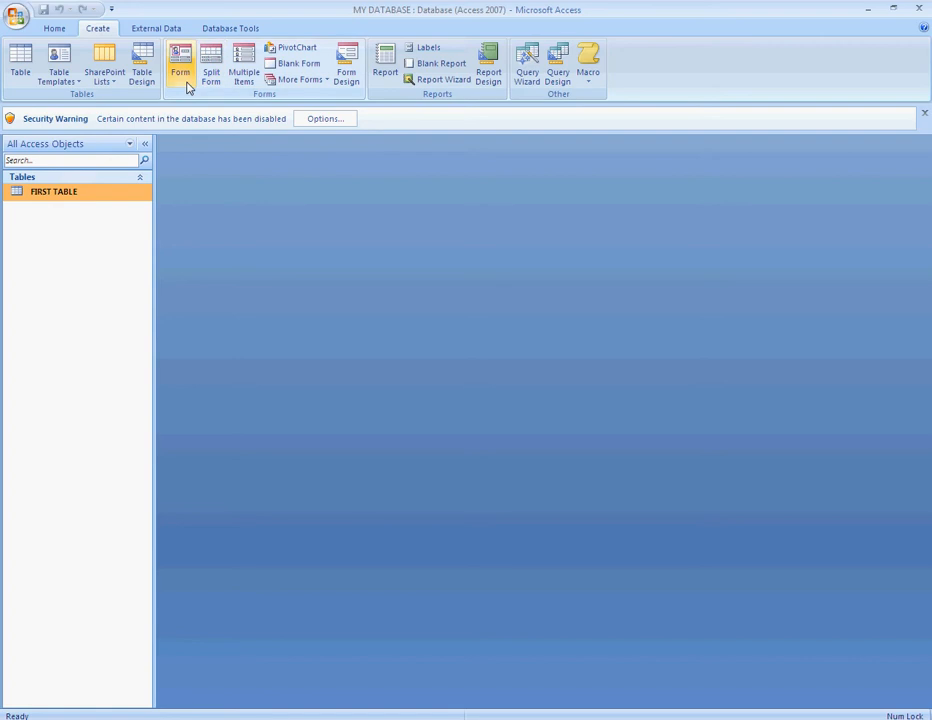
pyautogui.click(327, 87)
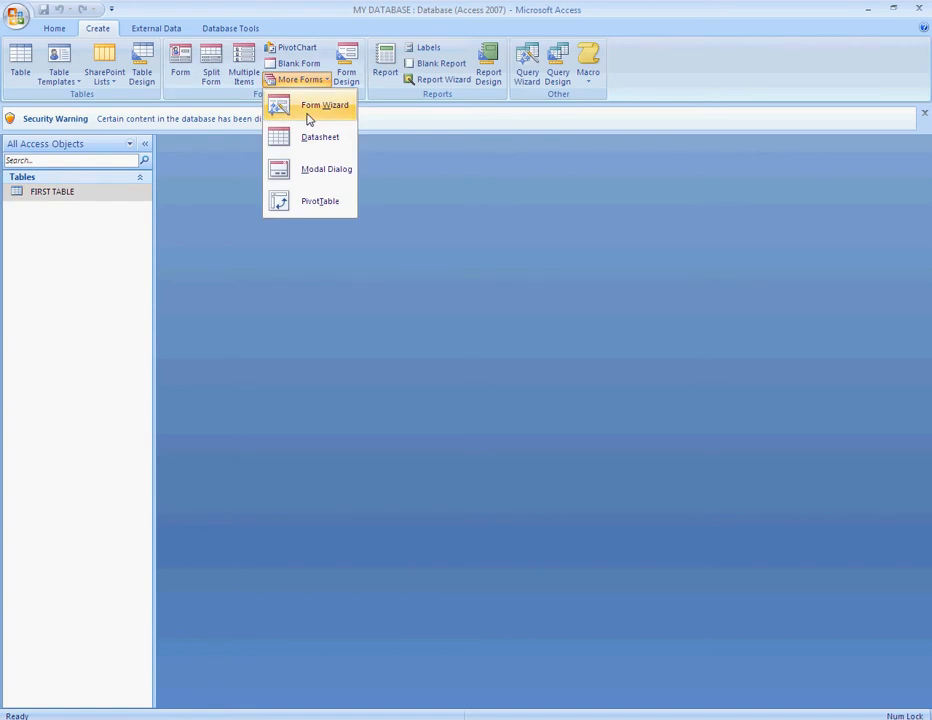
pyautogui.click(309, 120)
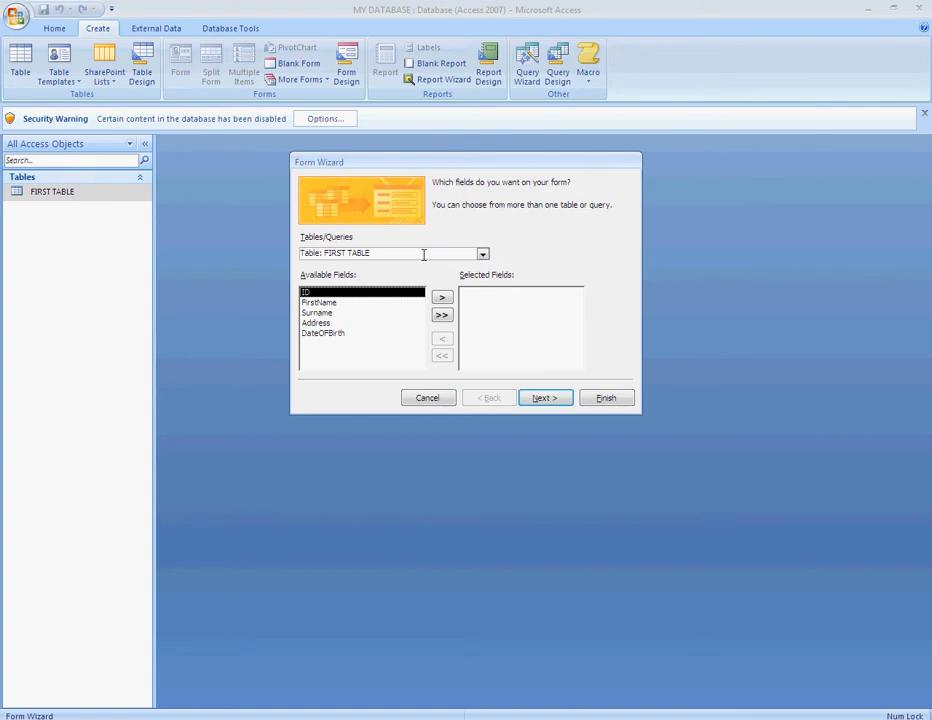
pyautogui.click(483, 254)
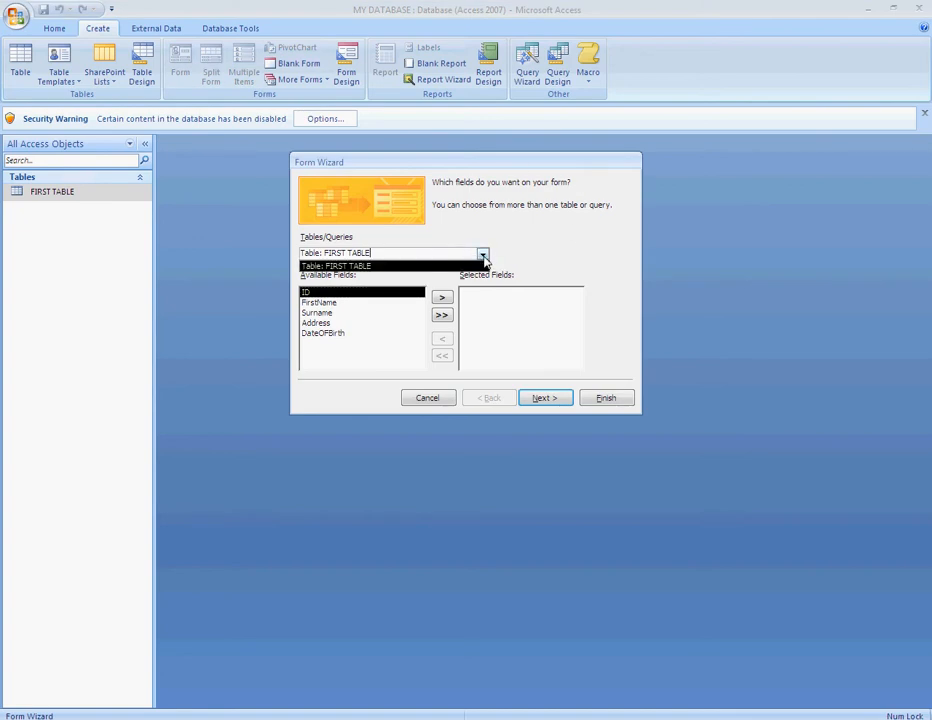
pyautogui.click(381, 268)
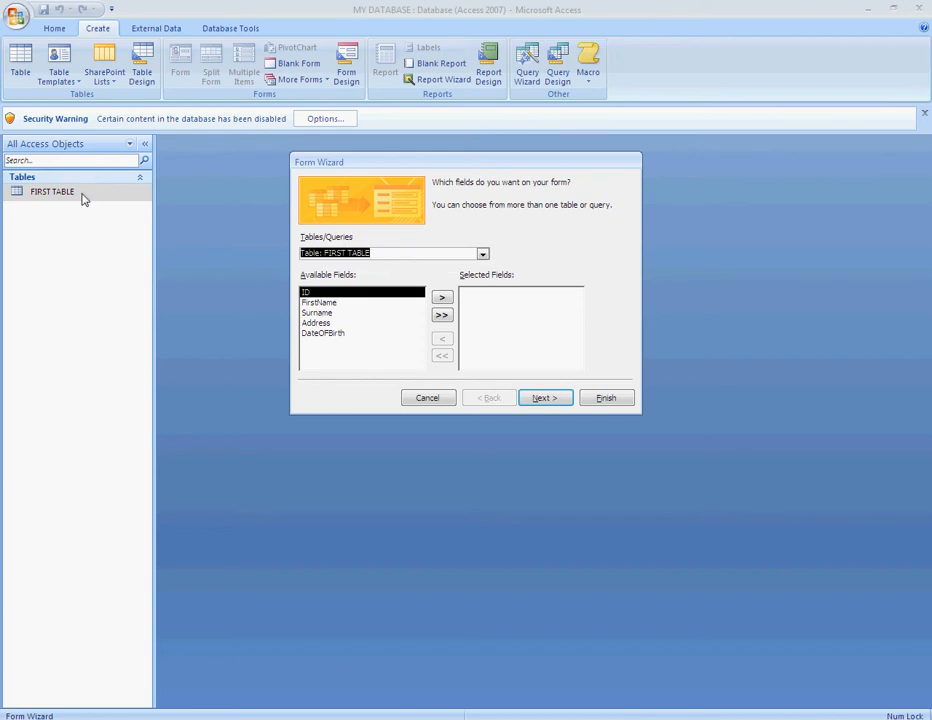
pyautogui.click(441, 256)
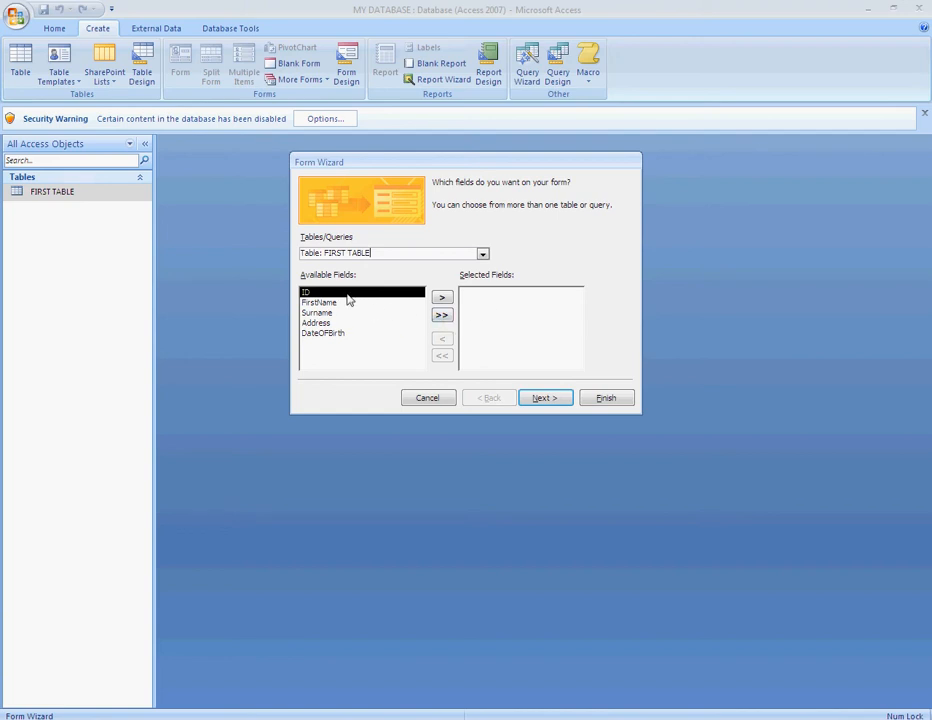
# Step: Add all available fields, ID through DateOFBirth, to the form and continue to the layout choices
pyautogui.moveTo(347, 298); pyautogui.dragTo(347, 338)
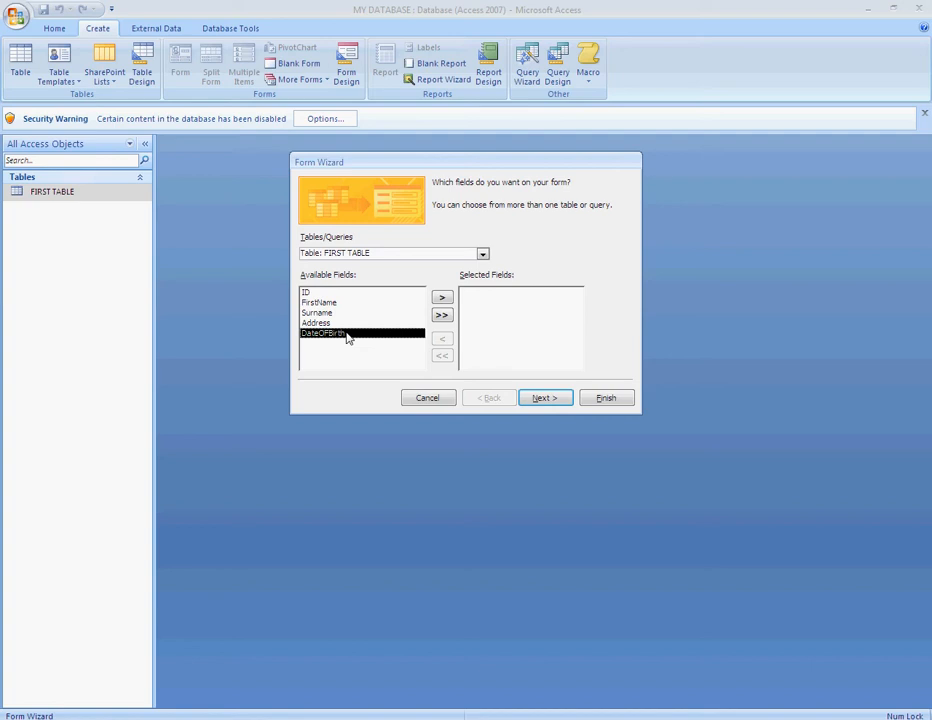
pyautogui.click(443, 316)
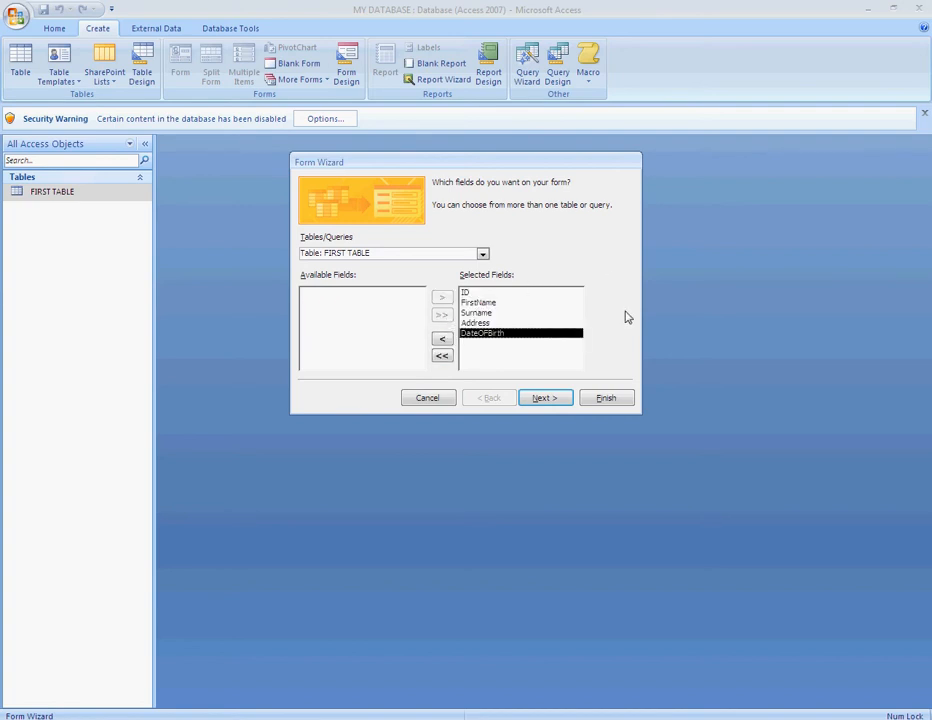
pyautogui.moveTo(543, 313); pyautogui.dragTo(539, 295)
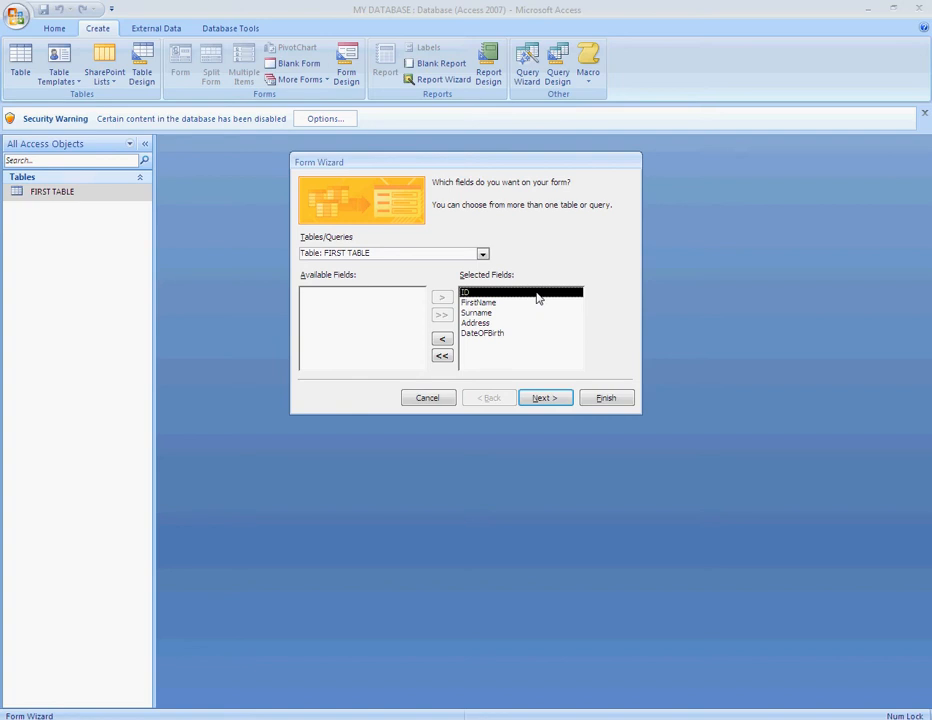
pyautogui.click(552, 399)
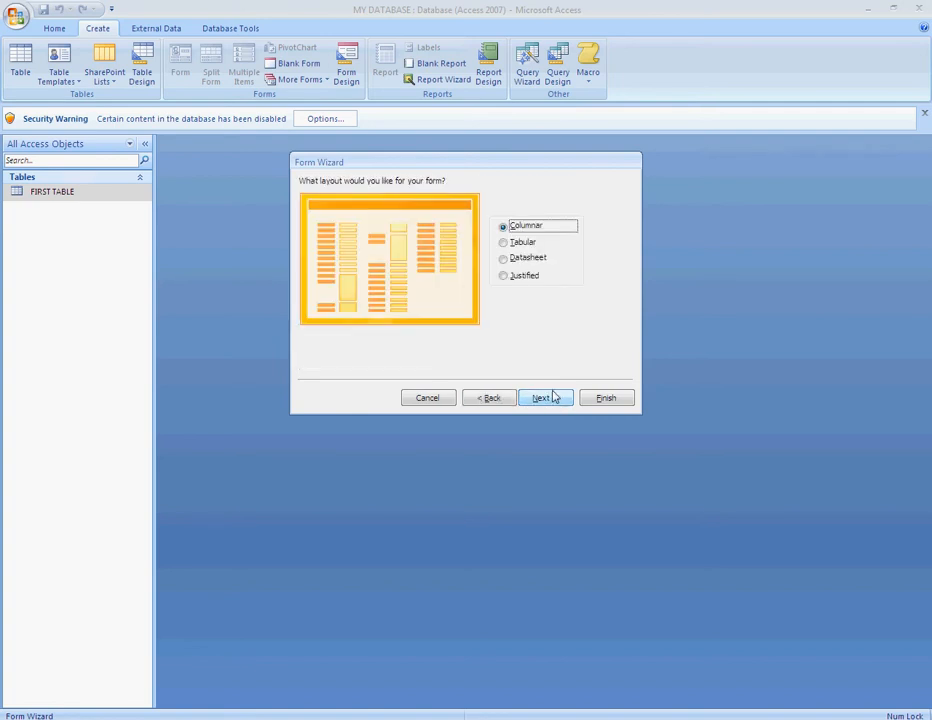
# Step: Preview the Tabular, Datasheet and Justified layouts, and choose Columnar for the form
pyautogui.click(520, 245)
pyautogui.click(524, 259)
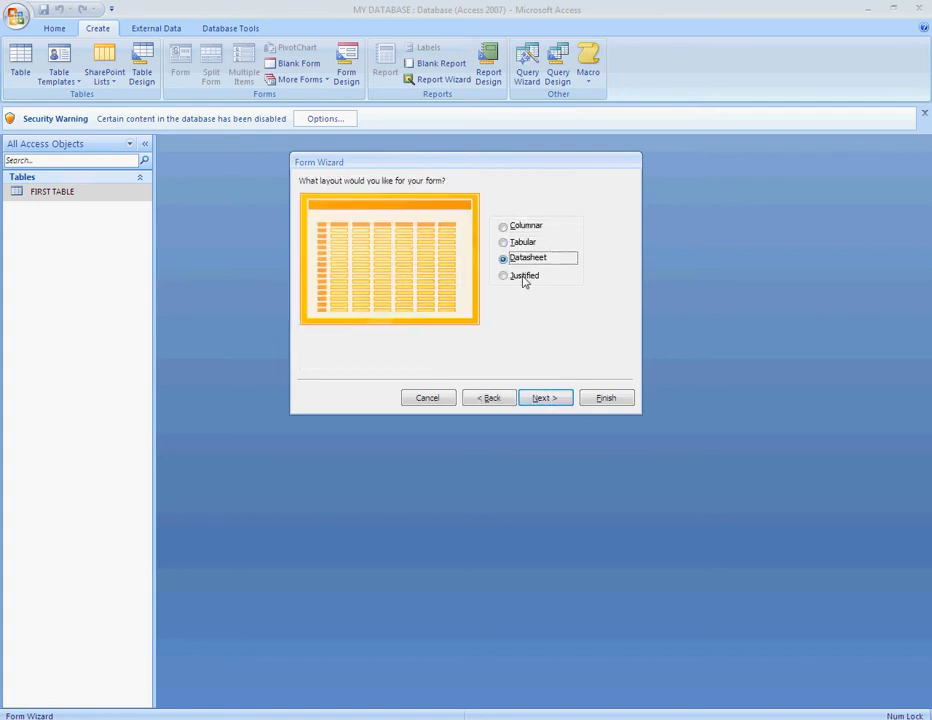
pyautogui.click(524, 277)
pyautogui.click(525, 259)
pyautogui.click(523, 243)
pyautogui.click(526, 226)
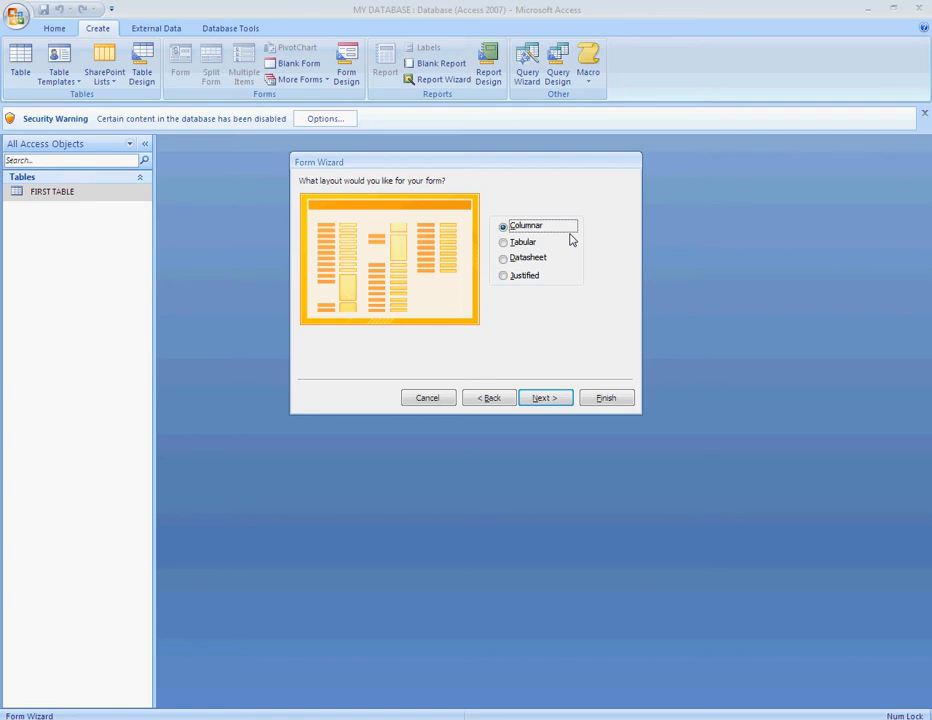
pyautogui.click(545, 398)
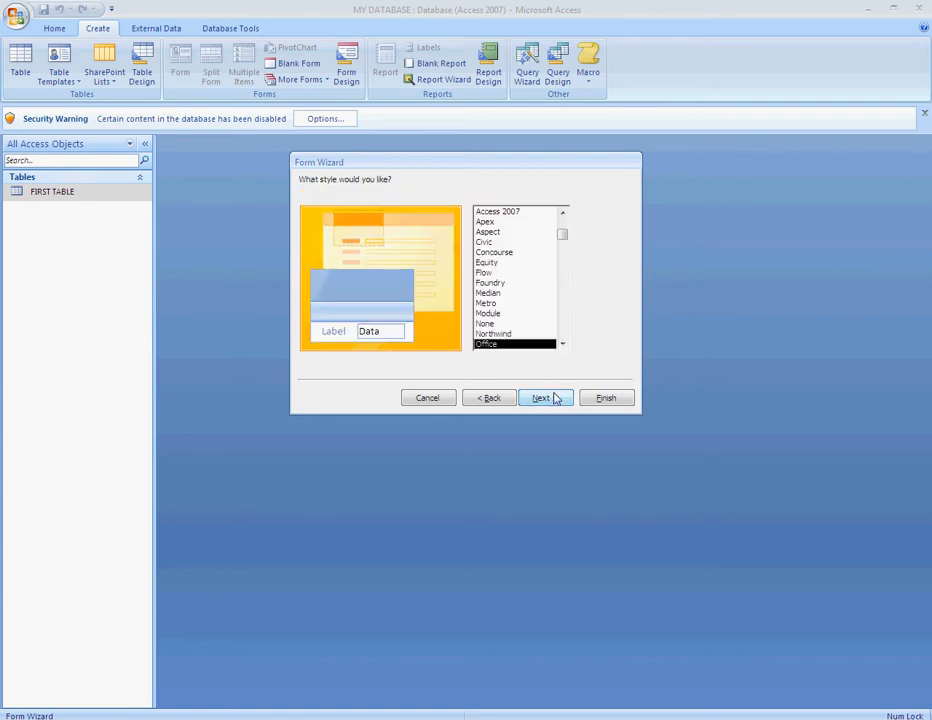
# Step: Preview several form styles, including Access 2007, Aspect, Foundry, Northwind and Metro, and apply the Module style
pyautogui.click(508, 211)
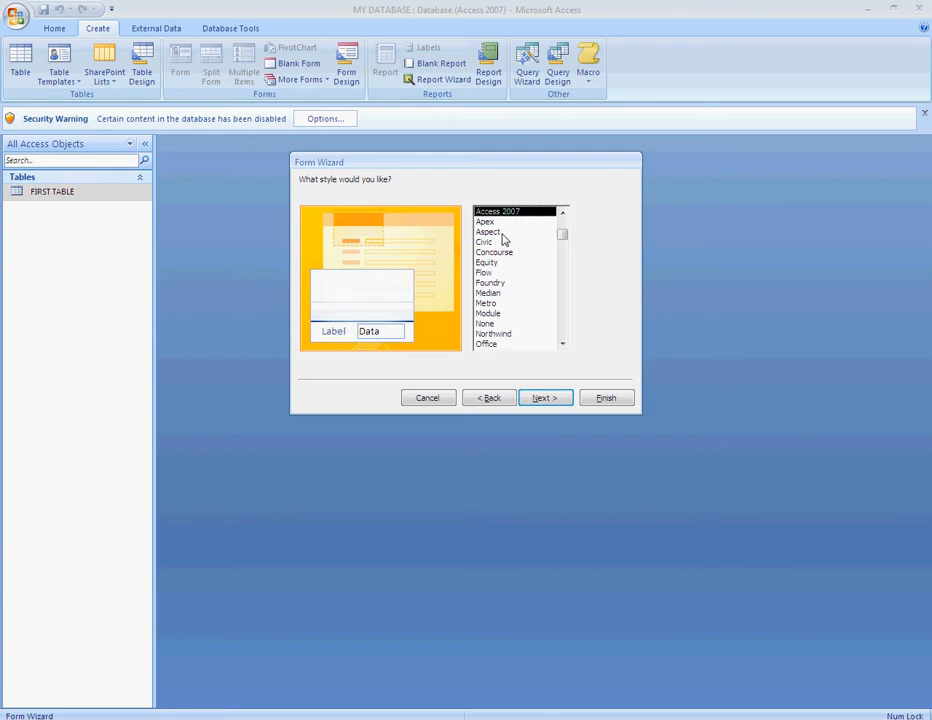
pyautogui.click(502, 232)
pyautogui.click(500, 283)
pyautogui.click(503, 314)
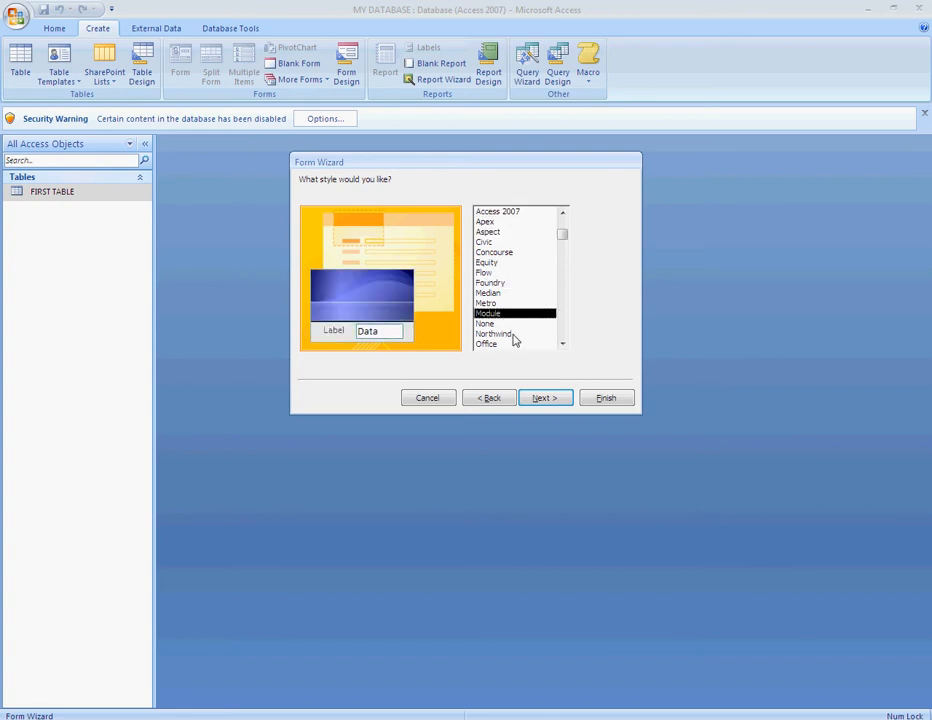
pyautogui.click(512, 334)
pyautogui.click(503, 305)
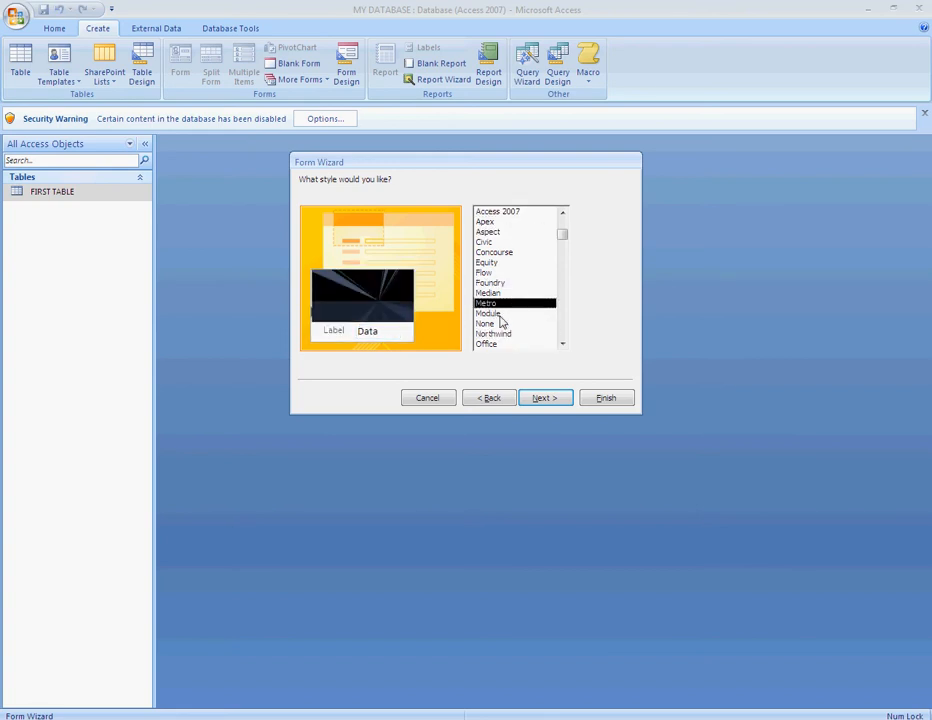
pyautogui.click(500, 314)
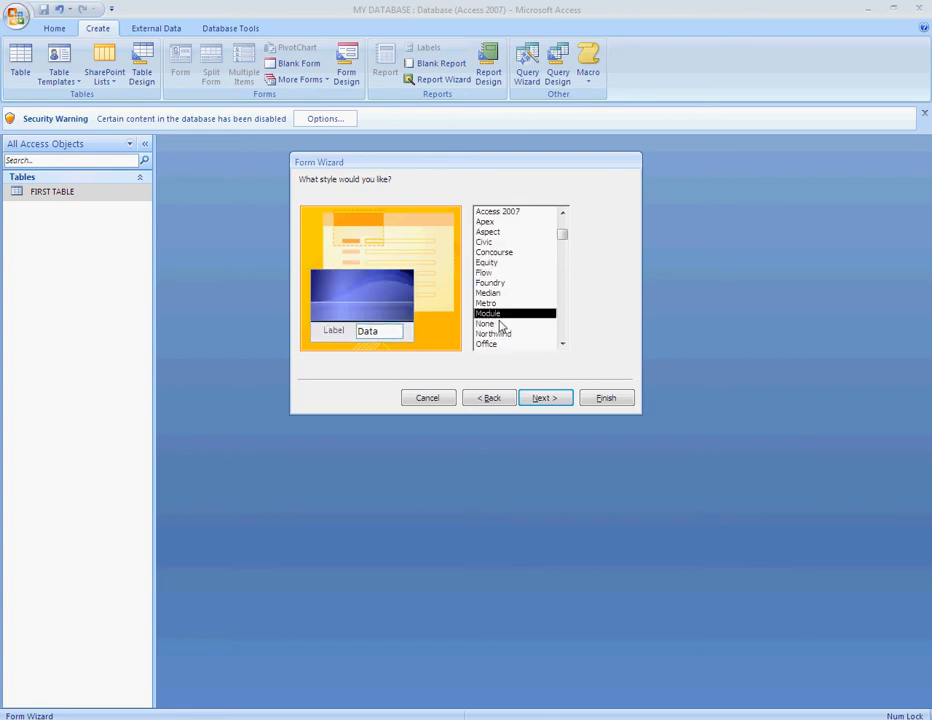
pyautogui.click(545, 398)
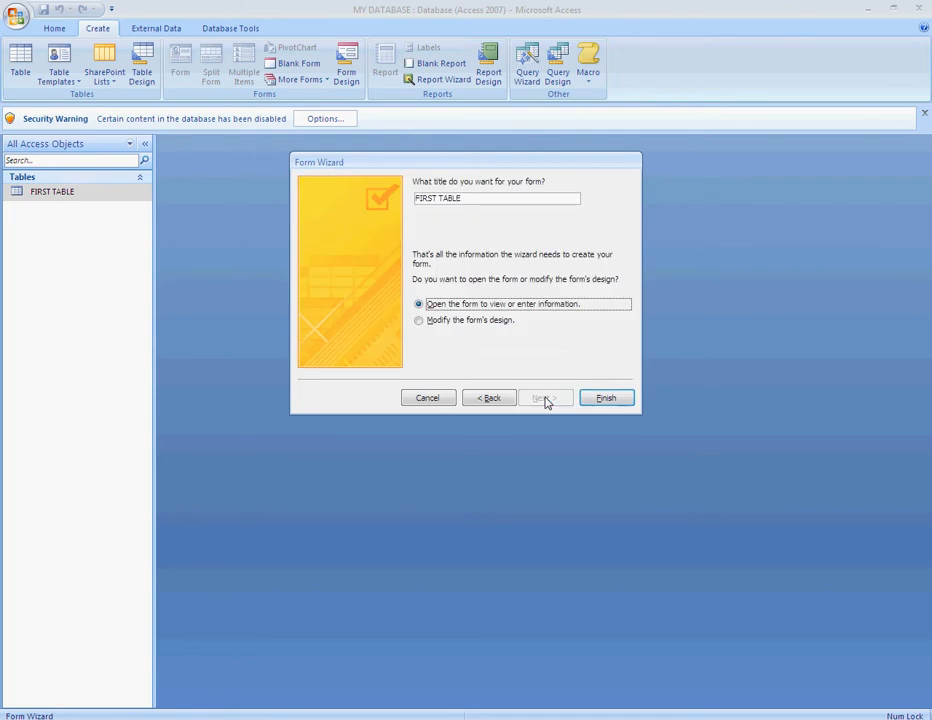
# Step: Title the form FIRST FORM and finish the wizard, opening the form to view or enter information
pyautogui.click(485, 199)
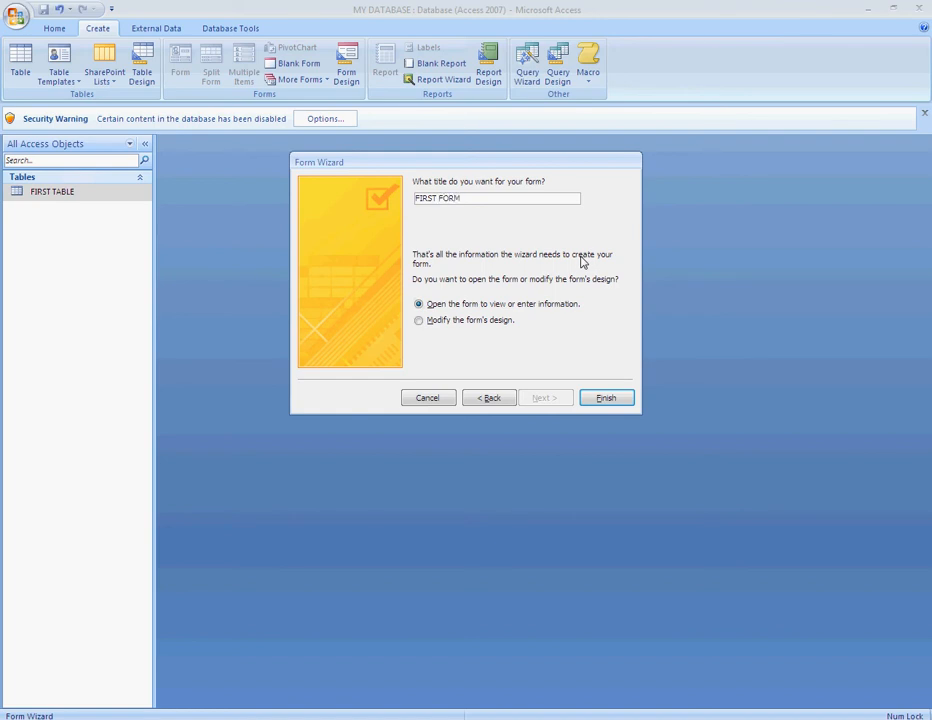
pyautogui.click(625, 401)
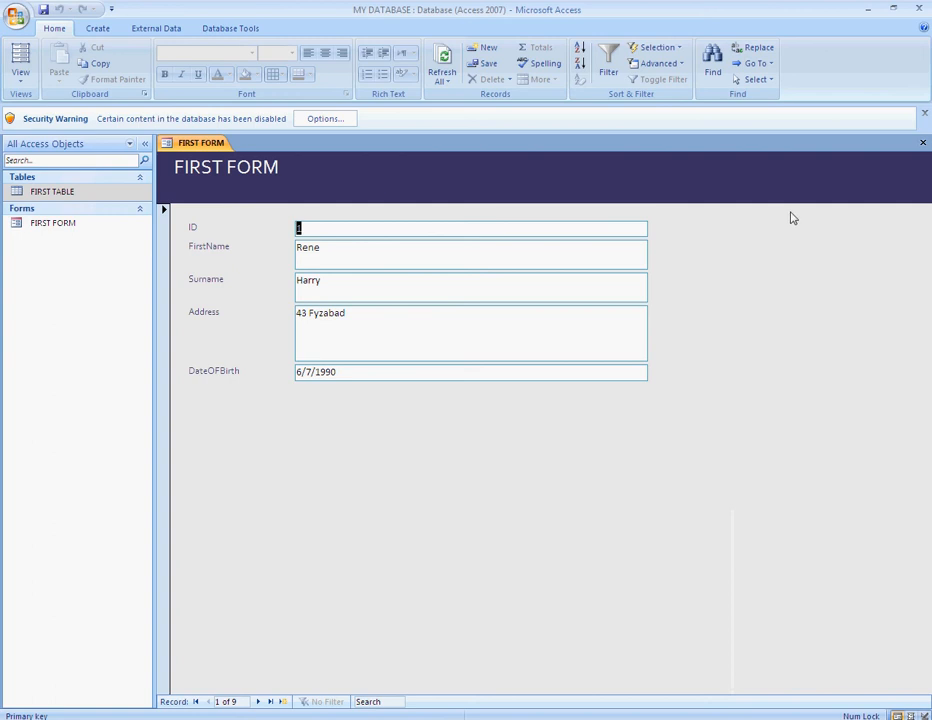
# Step: Compare the first record's fields in FIRST FORM with the same record in FIRST TABLE
pyautogui.click(345, 374)
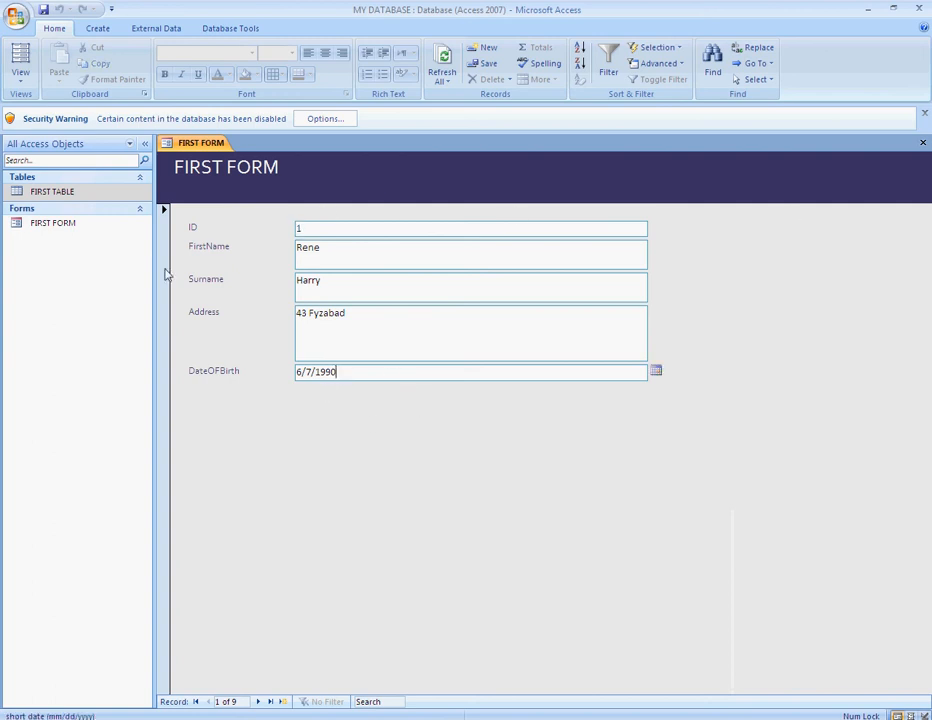
pyautogui.click(316, 229)
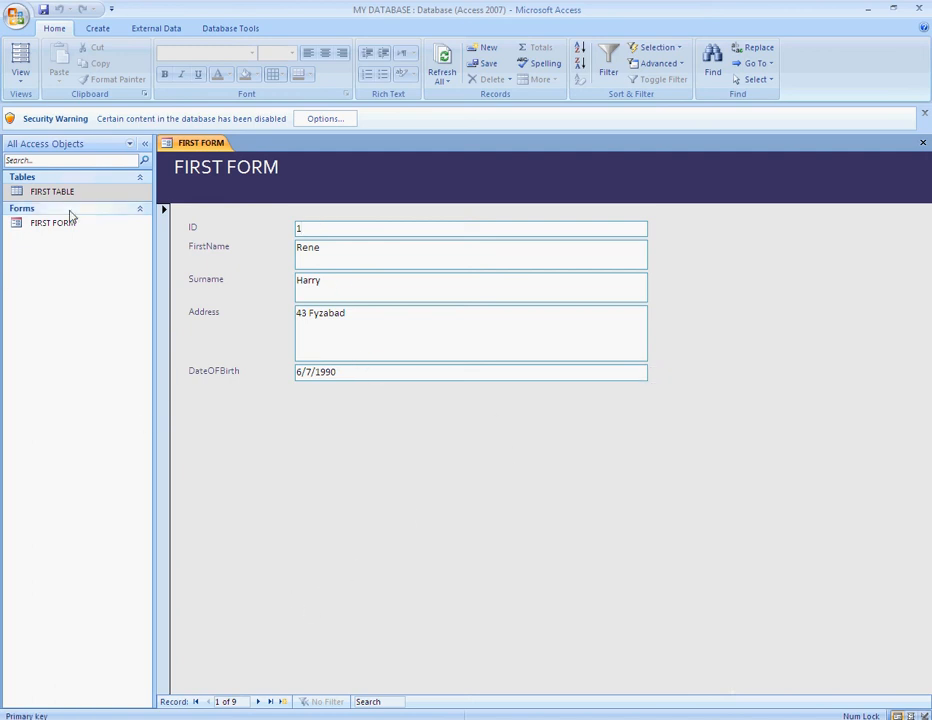
pyautogui.click(345, 254)
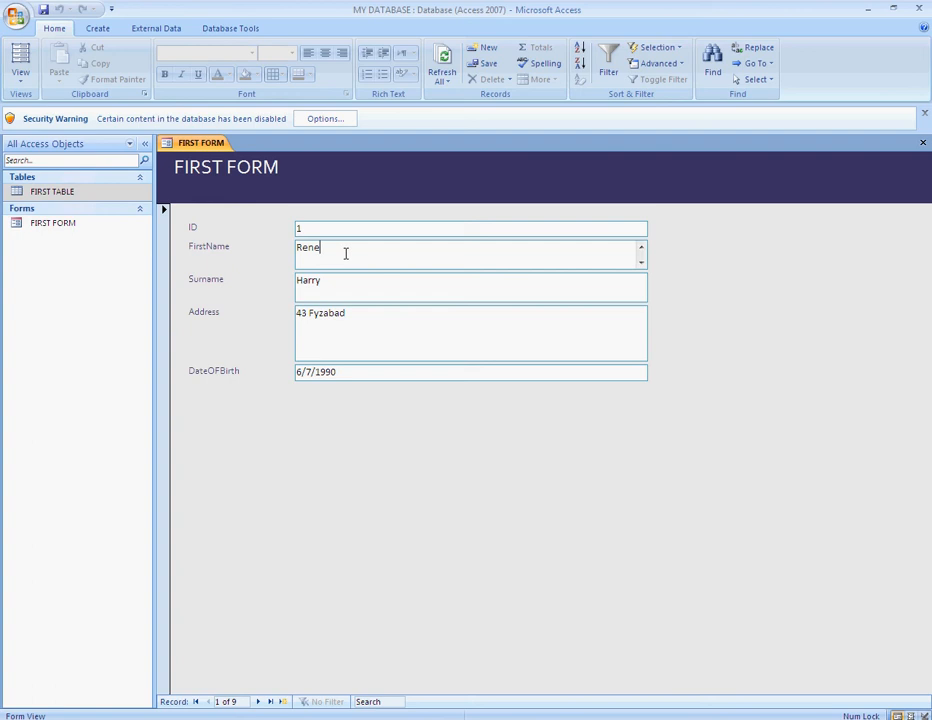
pyautogui.click(337, 280)
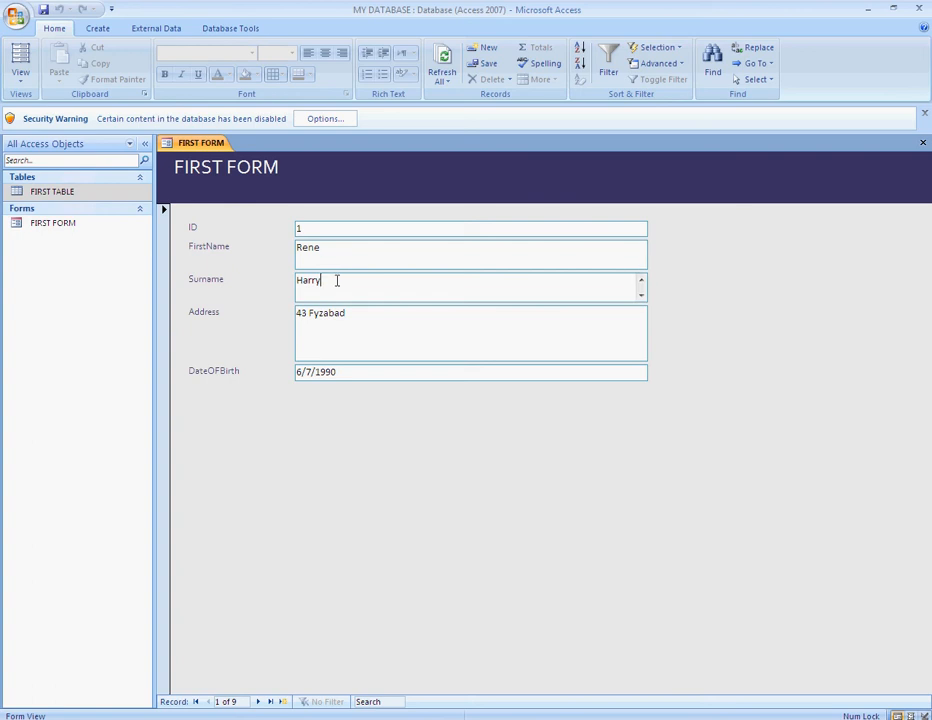
pyautogui.doubleClick(38, 191)
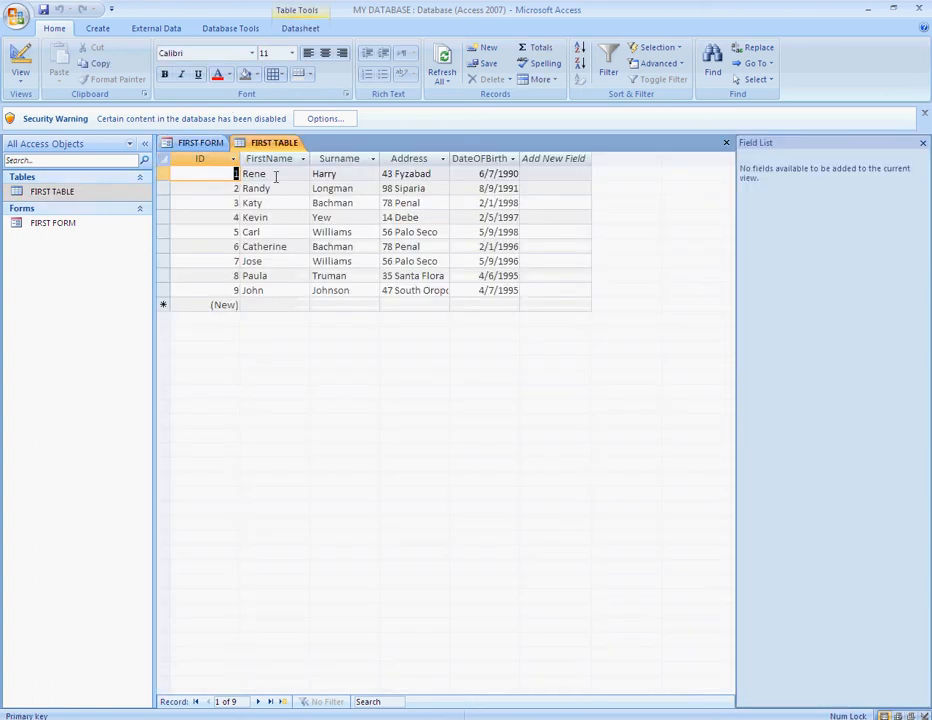
pyautogui.click(276, 177)
pyautogui.click(363, 173)
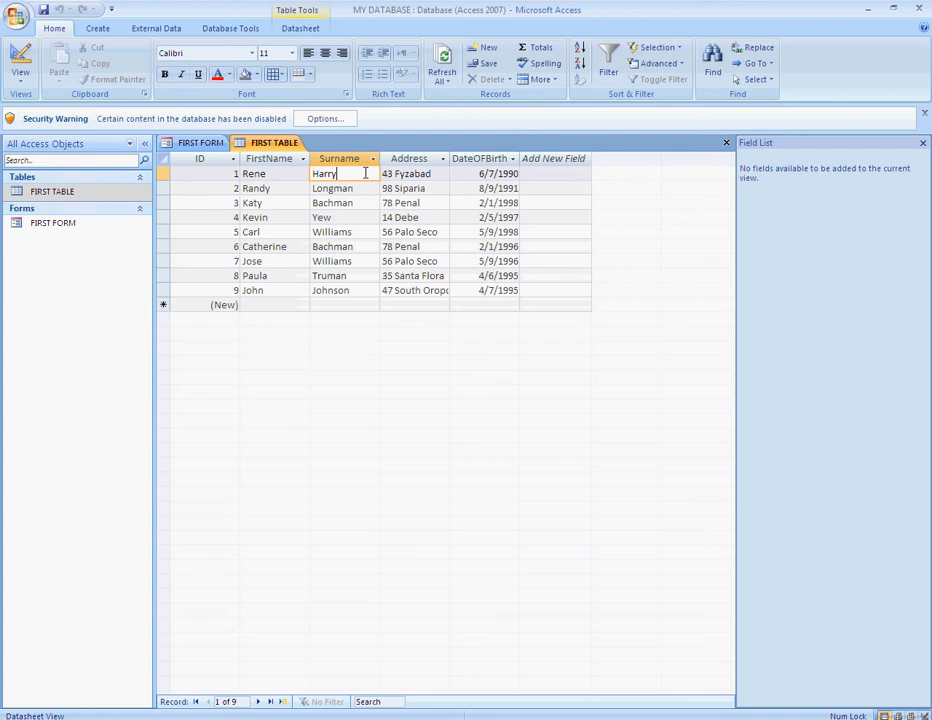
# Step: Close both FIRST TABLE and FIRST FORM
pyautogui.click(922, 143)
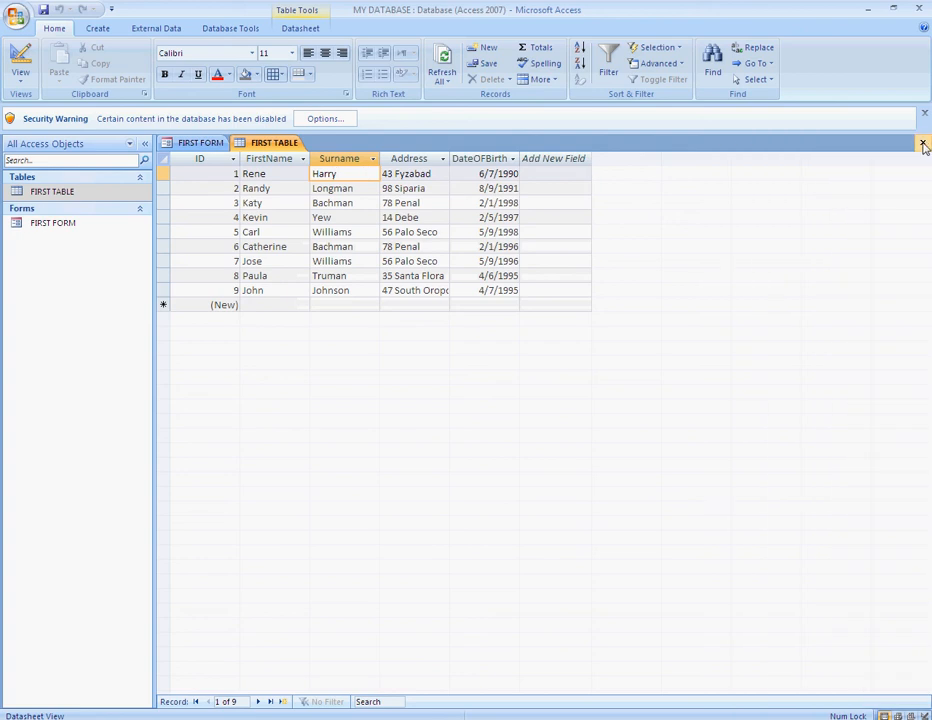
pyautogui.click(922, 143)
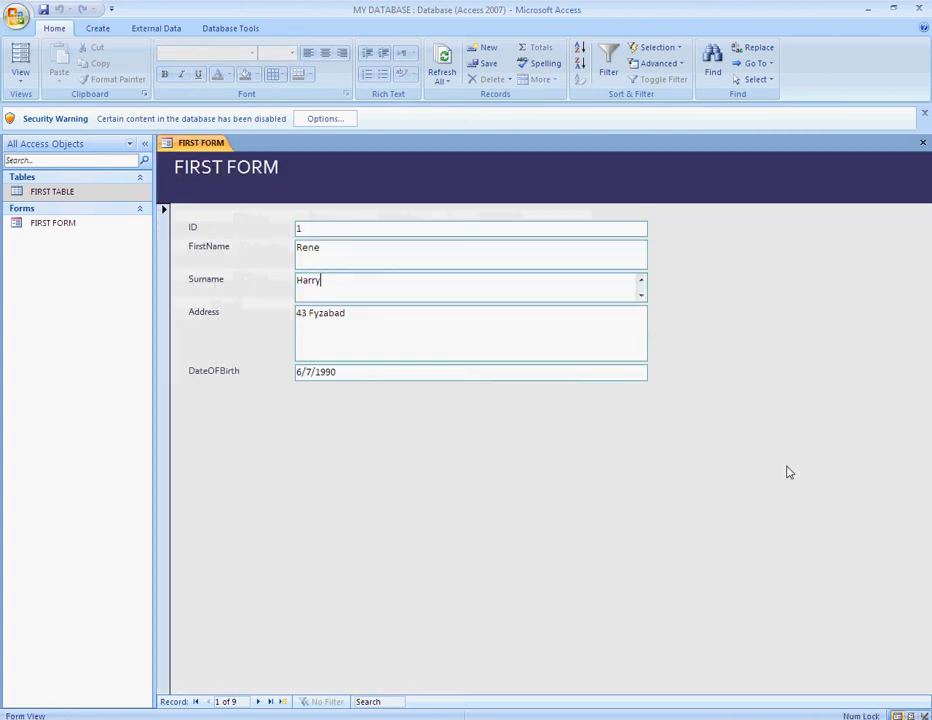
pyautogui.click(922, 143)
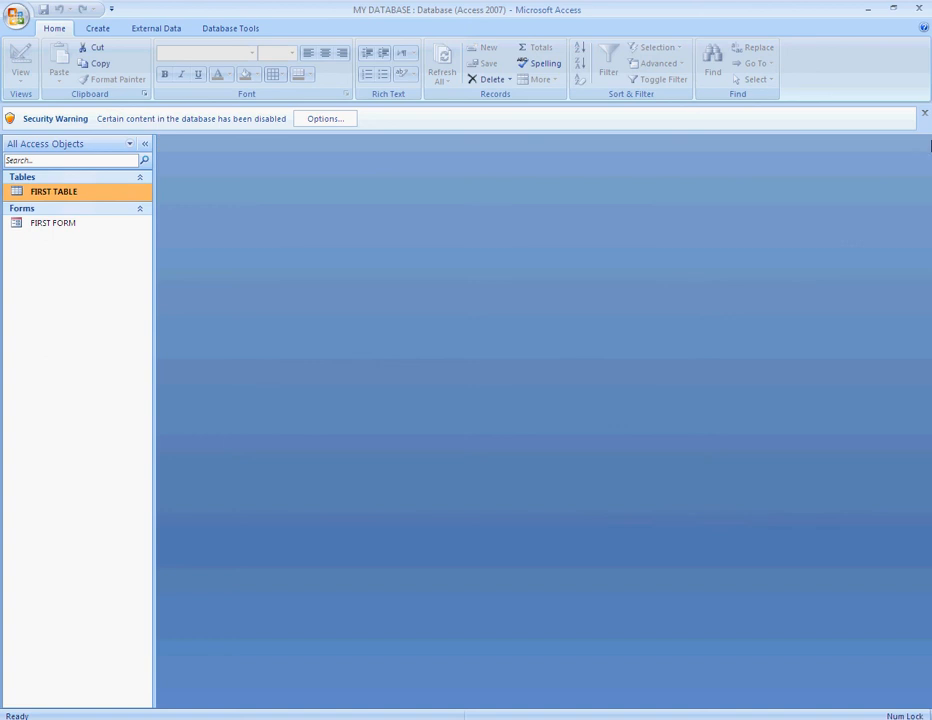
# Step: Open FIRST FORM again from the database objects
pyautogui.doubleClick(54, 226)
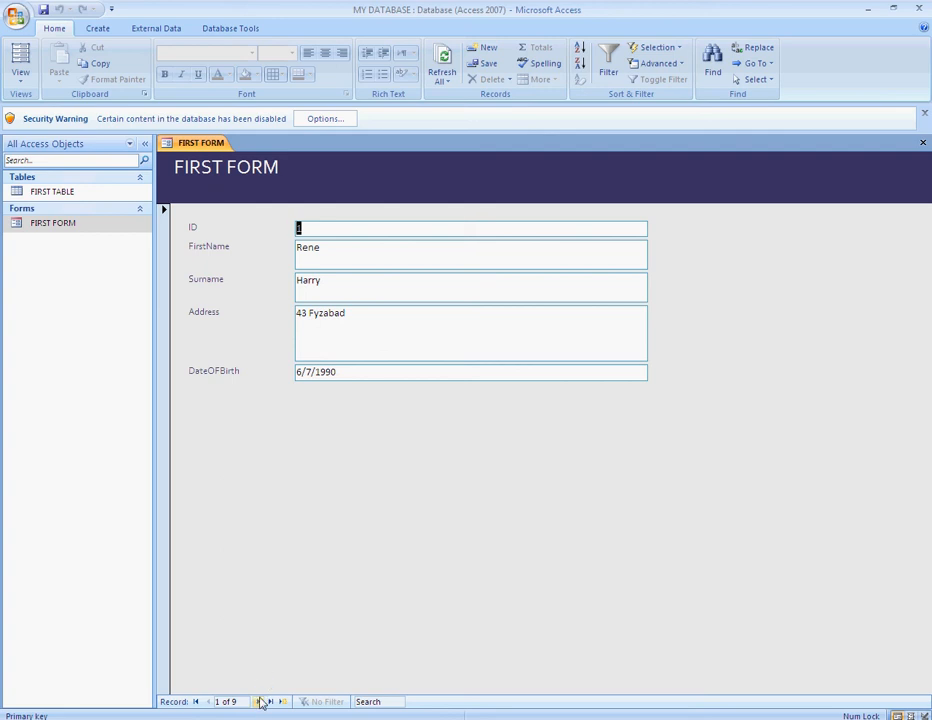
# Step: Browse forward through the records in FIRST FORM, examining the FirstName and Surname fields of the second and third records
pyautogui.click(259, 702)
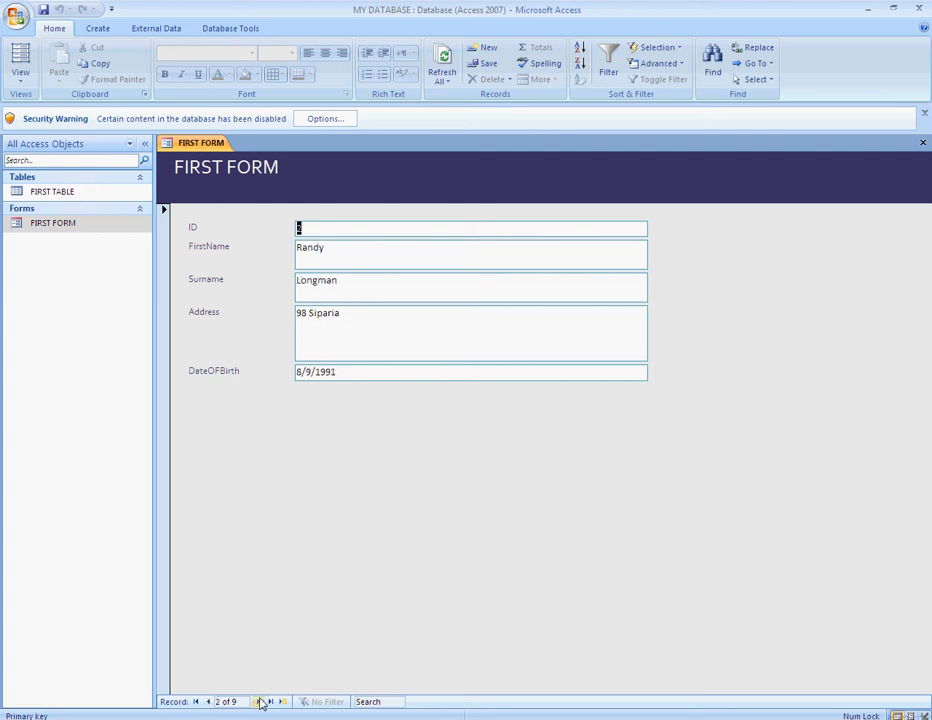
pyautogui.click(348, 254)
pyautogui.click(354, 284)
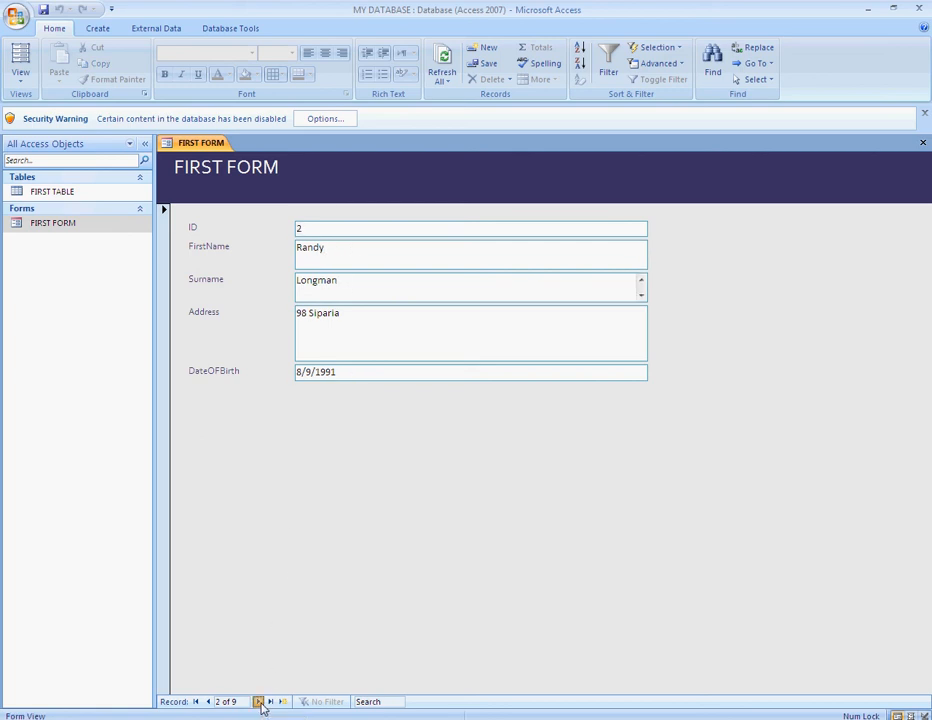
pyautogui.click(260, 704)
pyautogui.click(342, 249)
pyautogui.click(348, 281)
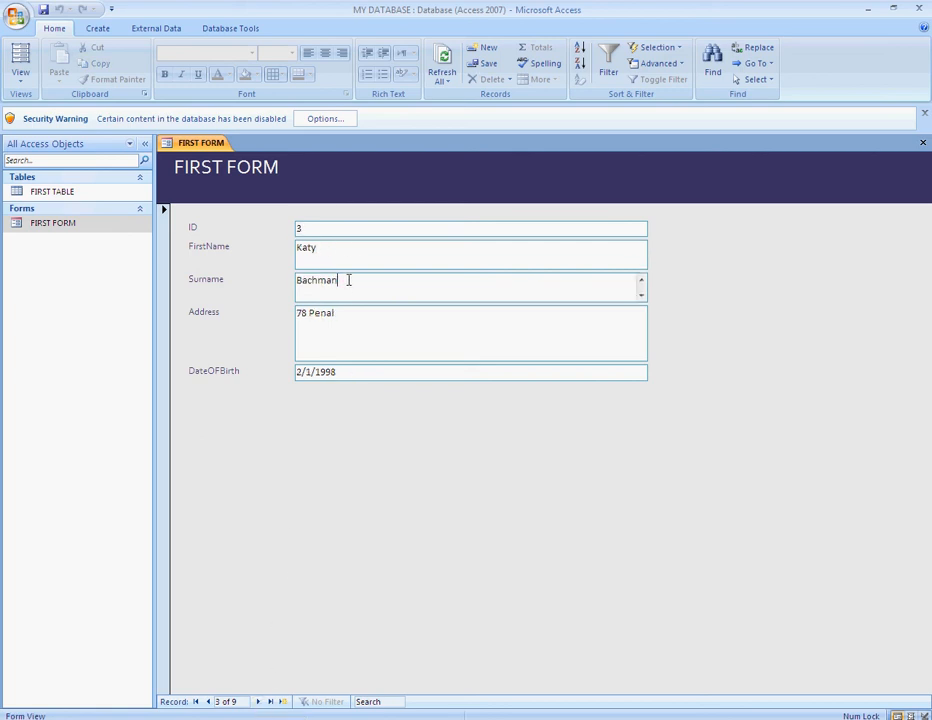
pyautogui.click(348, 249)
pyautogui.click(354, 285)
# Step: Start a new blank record in FIRST FORM and fill in the person's first name and surname
pyautogui.click(285, 702)
pyautogui.click(343, 257)
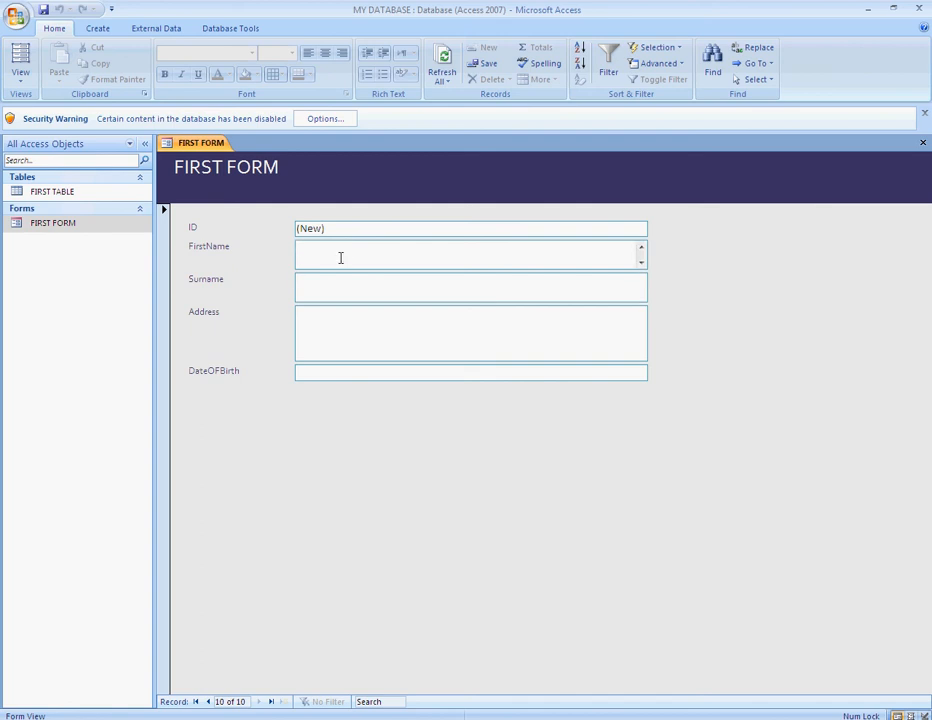
pyautogui.write('Terry')
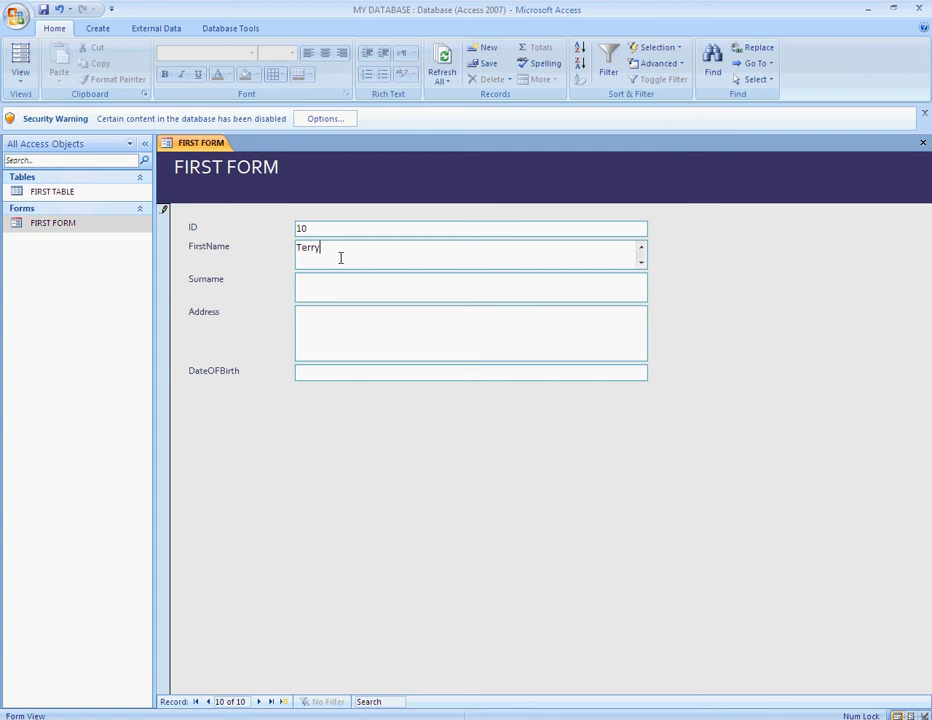
pyautogui.press('Tab')
pyautogui.write('Jacob')
# Step: Fill in the new record's address and date of birth, and close FIRST FORM
pyautogui.click(386, 330)
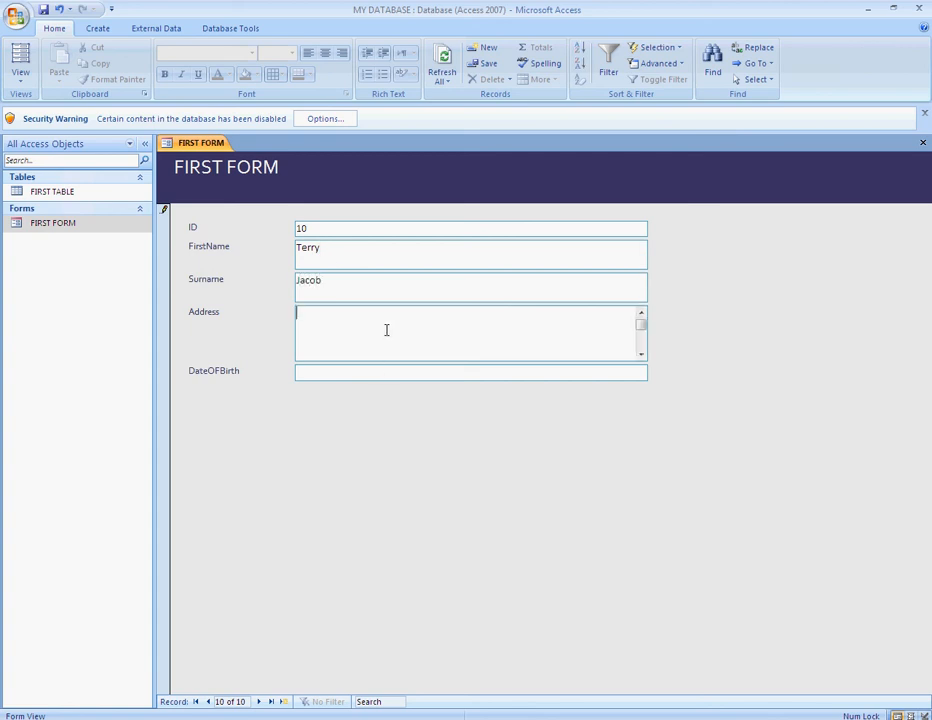
pyautogui.write('64 San Fernando')
pyautogui.press('Tab')
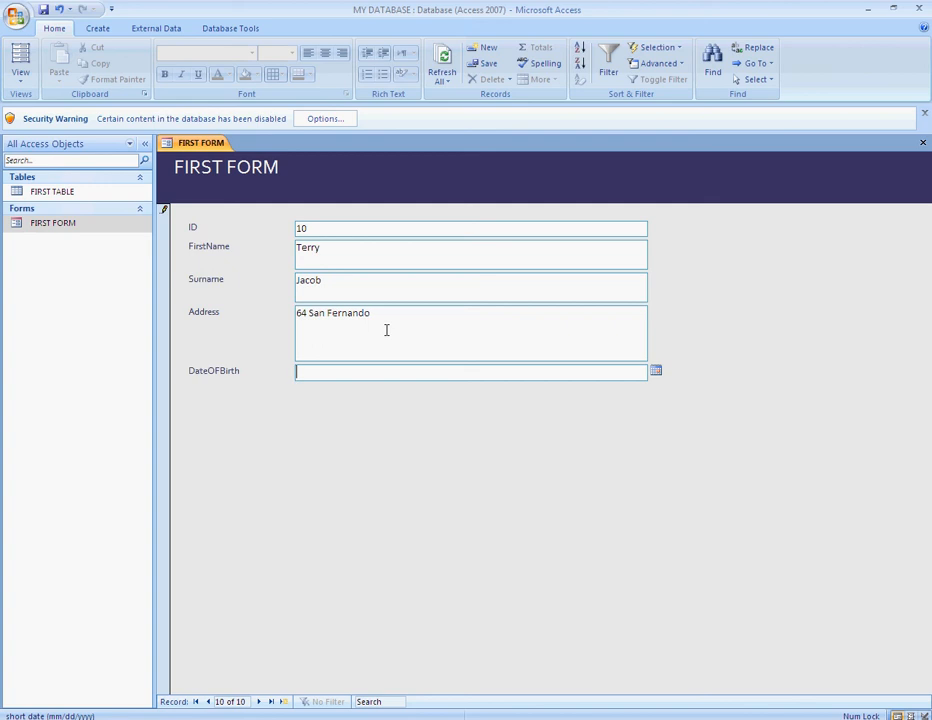
pyautogui.write('6/9/1994')
pyautogui.click(923, 143)
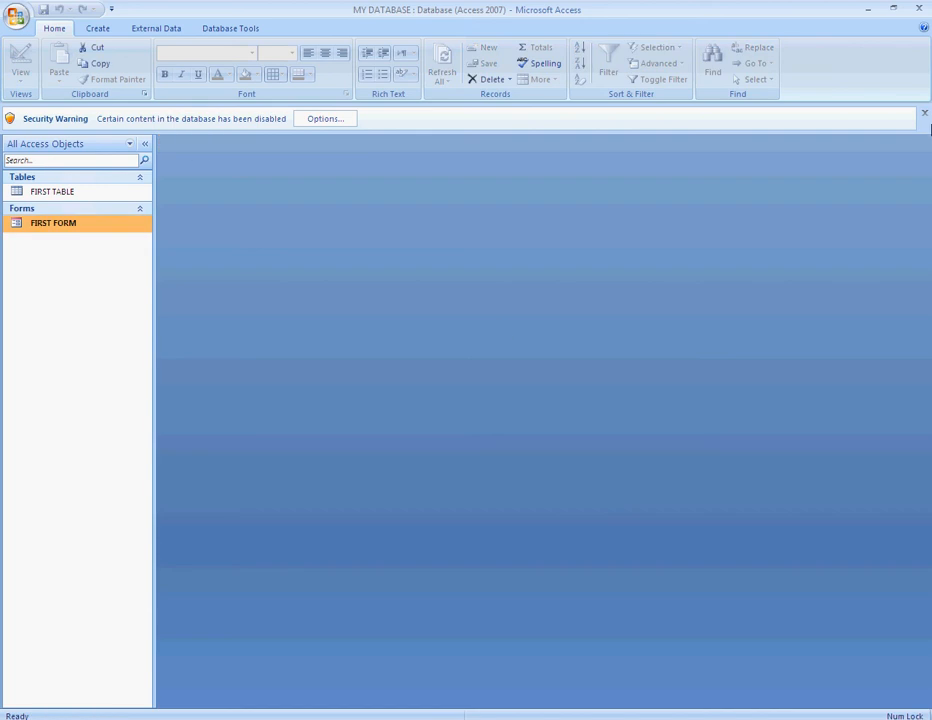
# Step: Open FIRST TABLE, check the FirstName and Surname of the record added through the form, and close the table
pyautogui.doubleClick(58, 192)
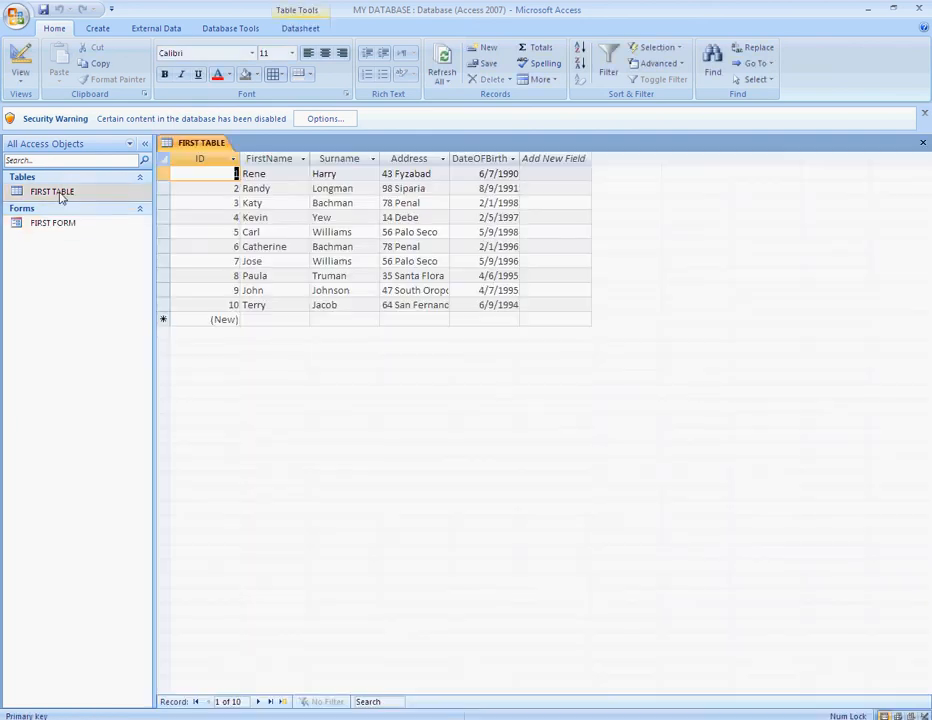
pyautogui.click(281, 305)
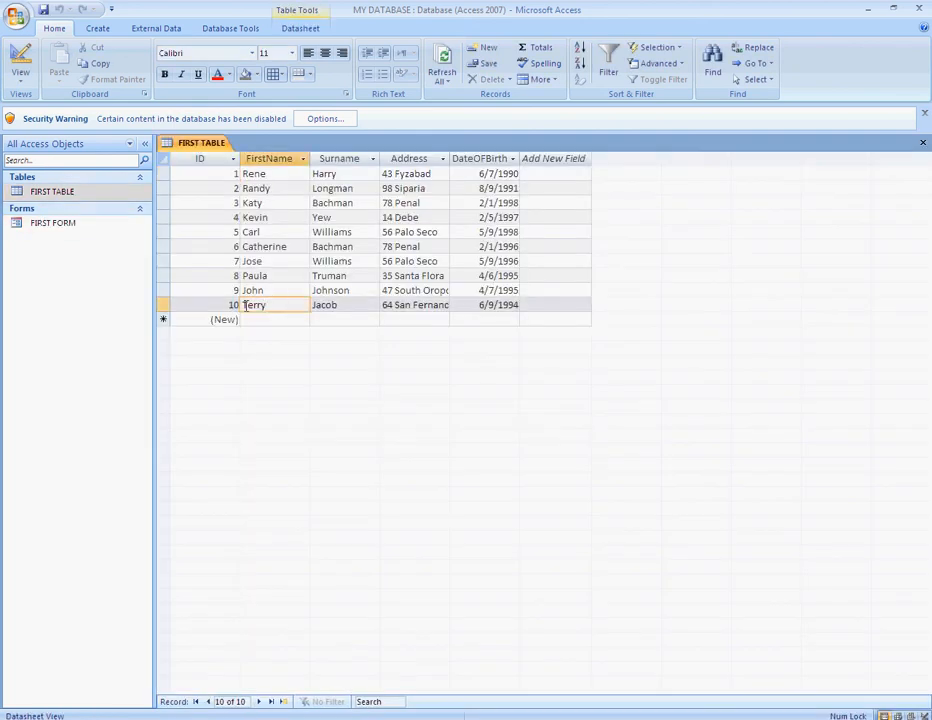
pyautogui.click(355, 305)
pyautogui.click(295, 308)
pyautogui.click(351, 300)
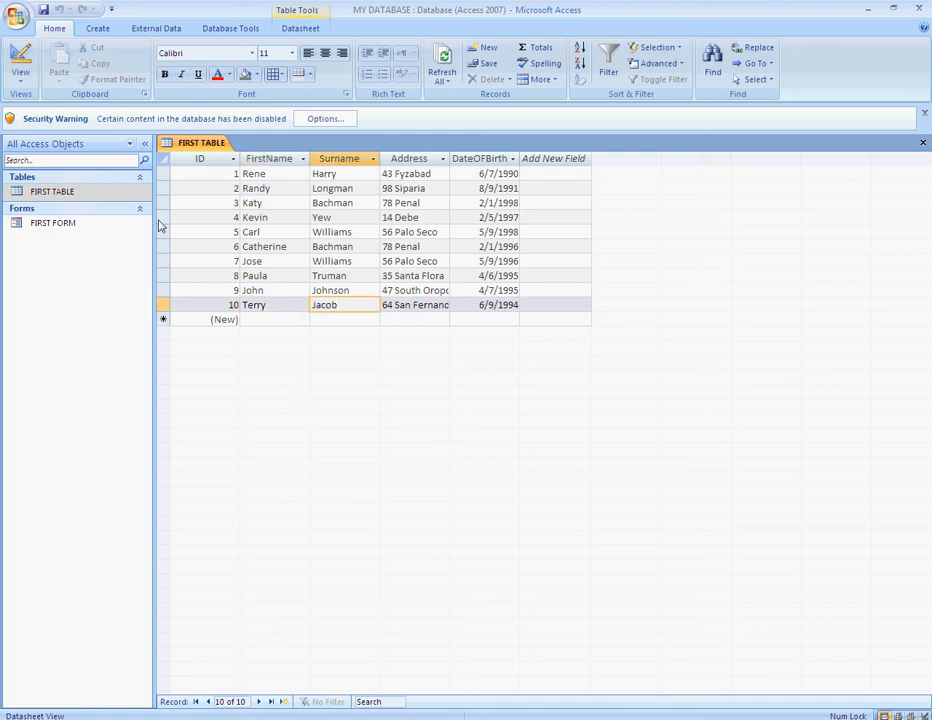
pyautogui.click(922, 143)
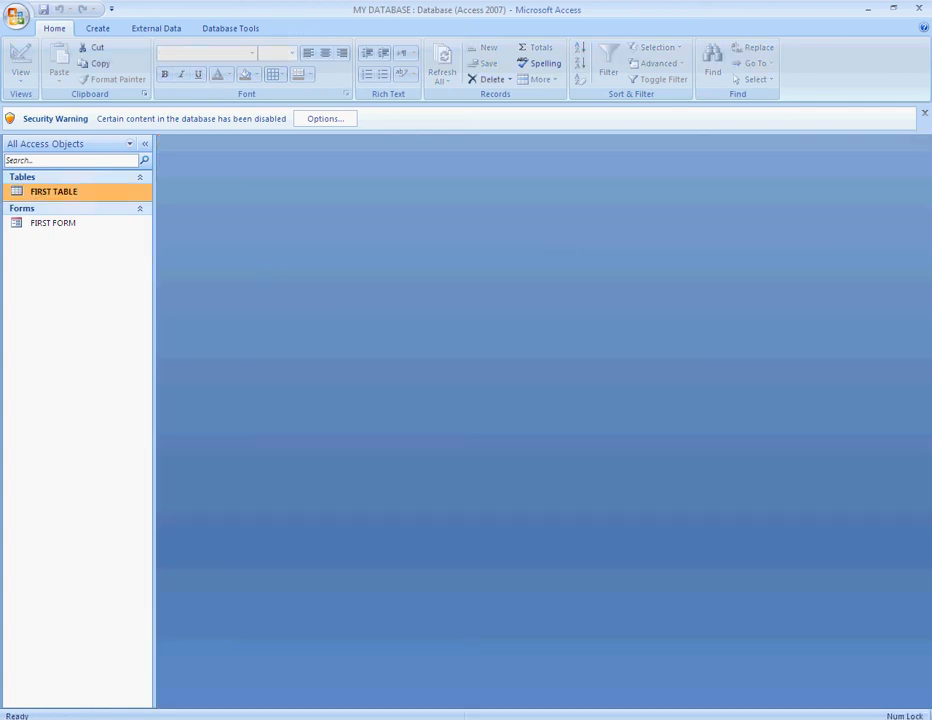
pyautogui.click(70, 222)
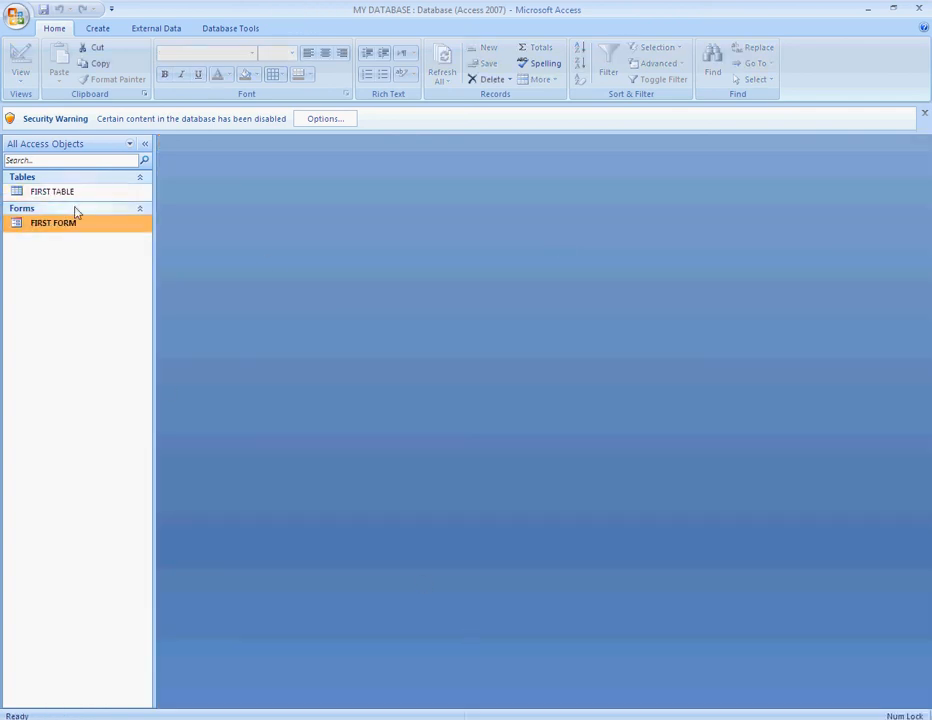
pyautogui.click(92, 192)
pyautogui.click(92, 221)
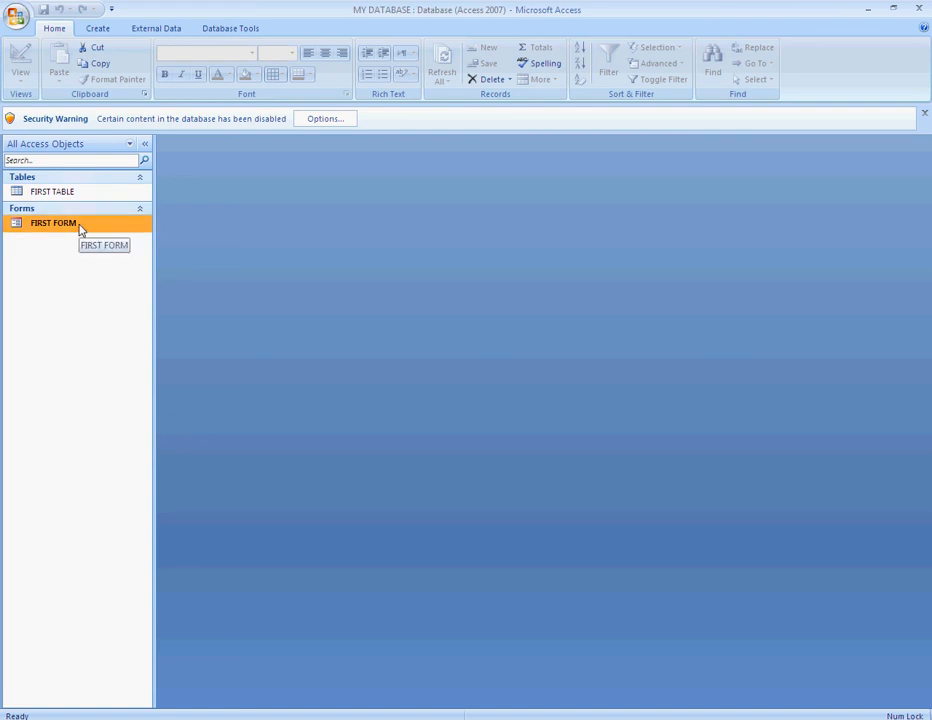
pyautogui.click(70, 195)
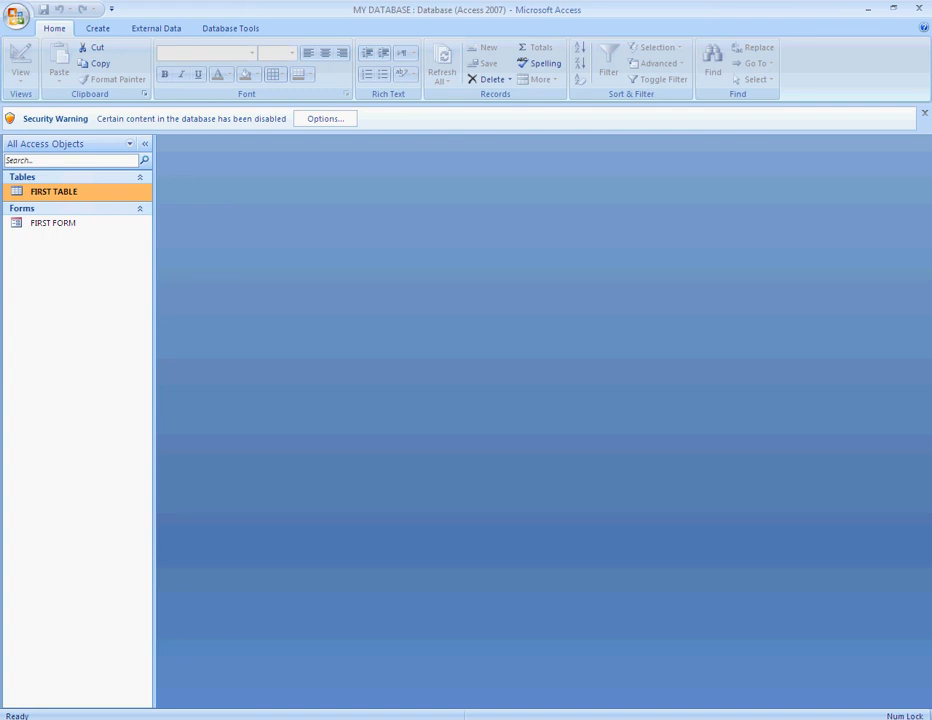
# Step: Switch to the PowerPoint presentation and advance to the slide "How many forms can you create?"
pyautogui.click(640, 719)
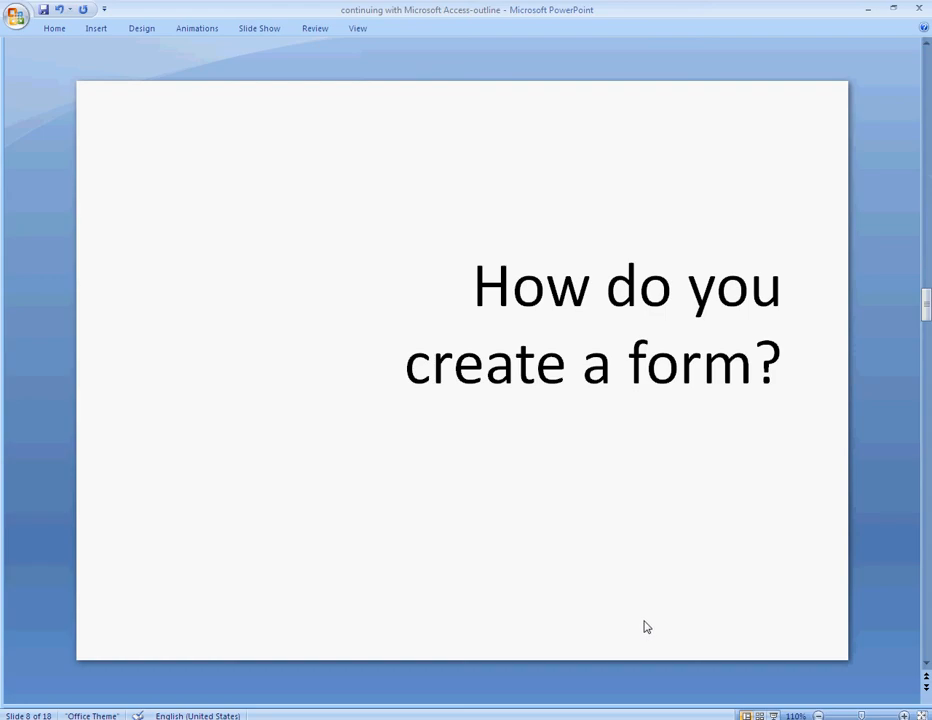
pyautogui.press('pagedown')
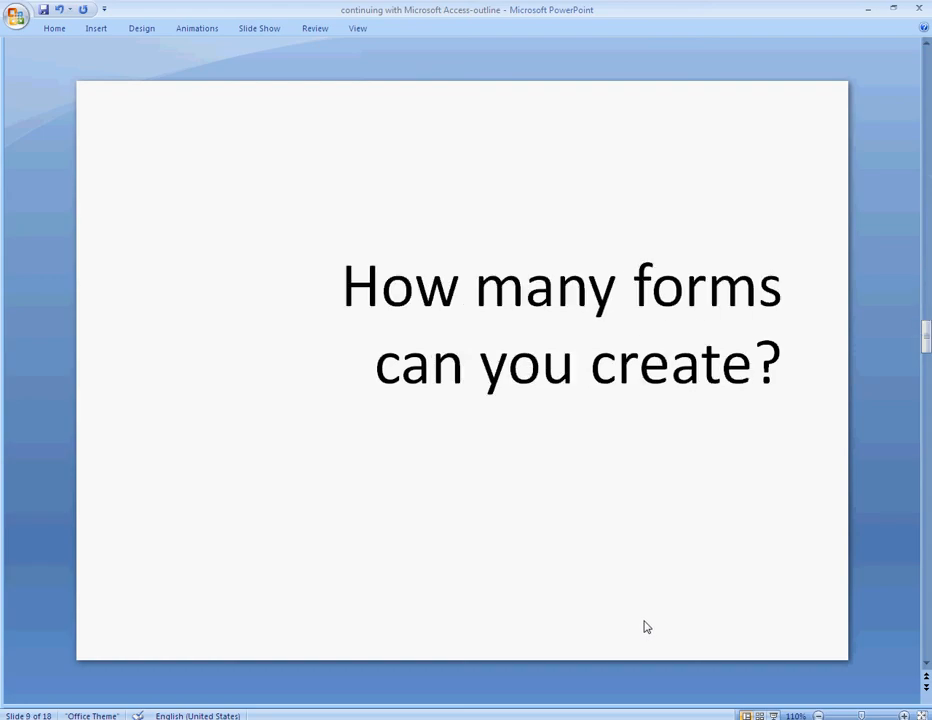